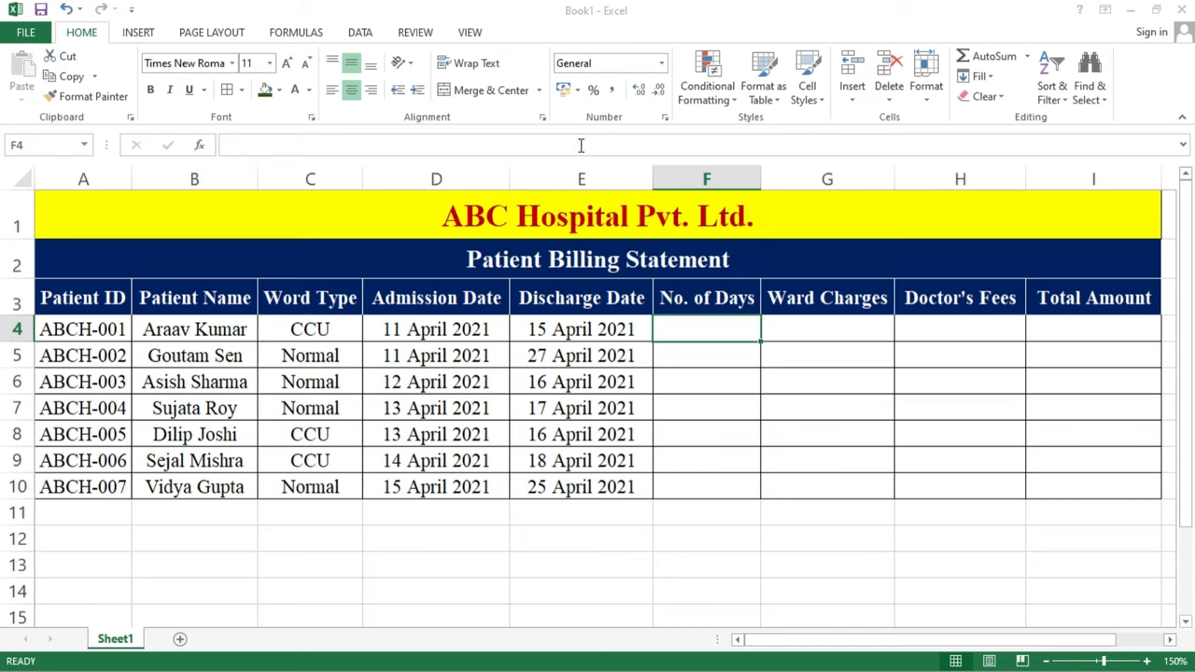
Step: Enter =(E4-D4)+1 in F4 so the first patient's No. of Days shows 5
click(83, 305)
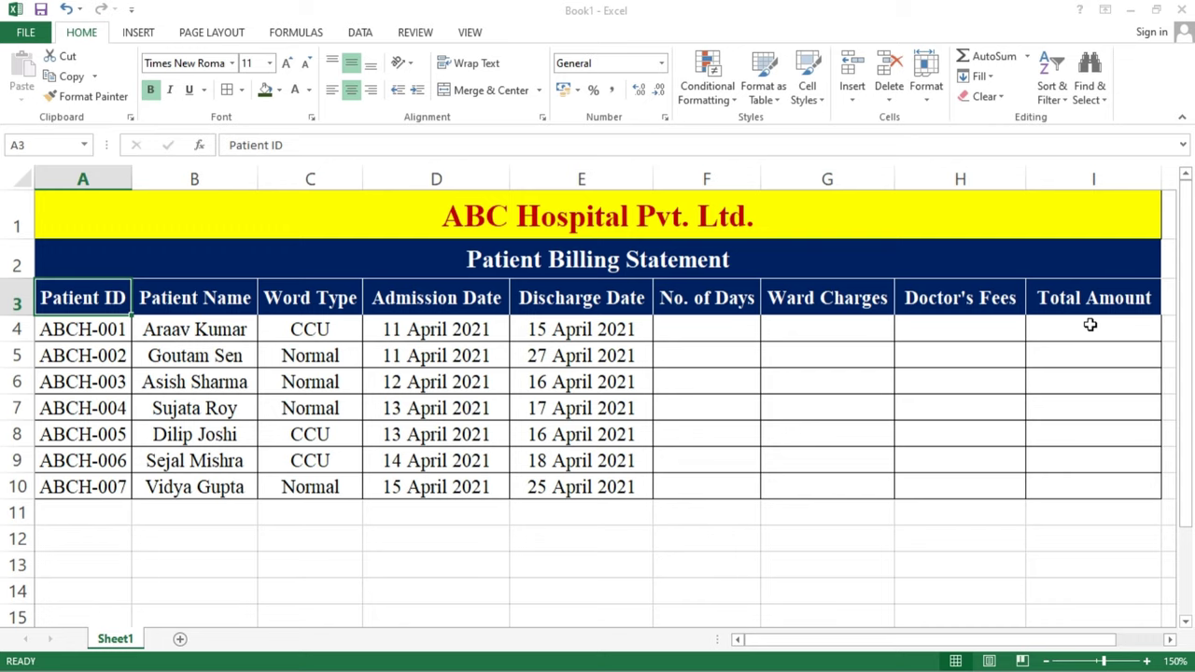
click(705, 332)
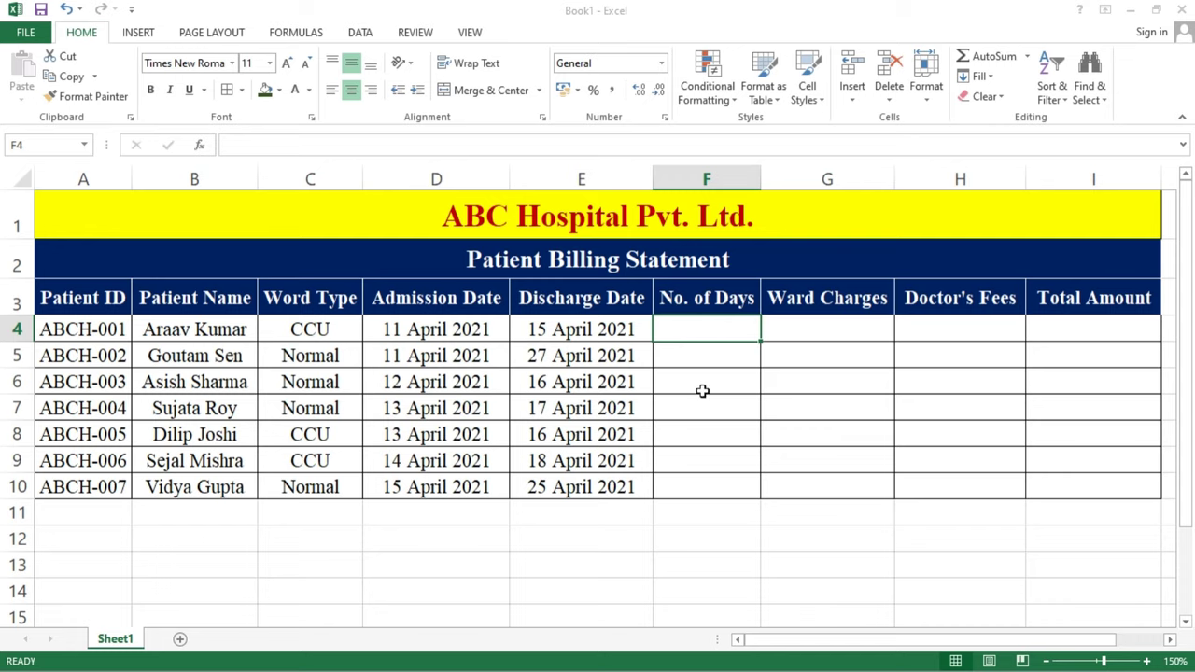
text(=)
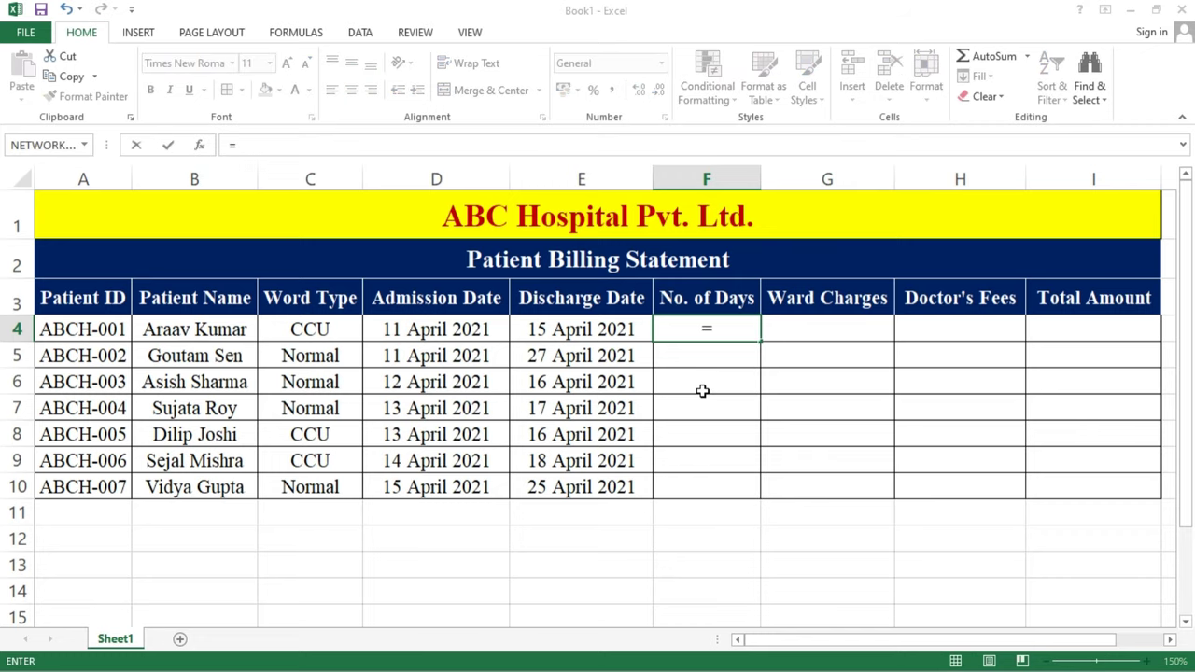
text(()
click(628, 329)
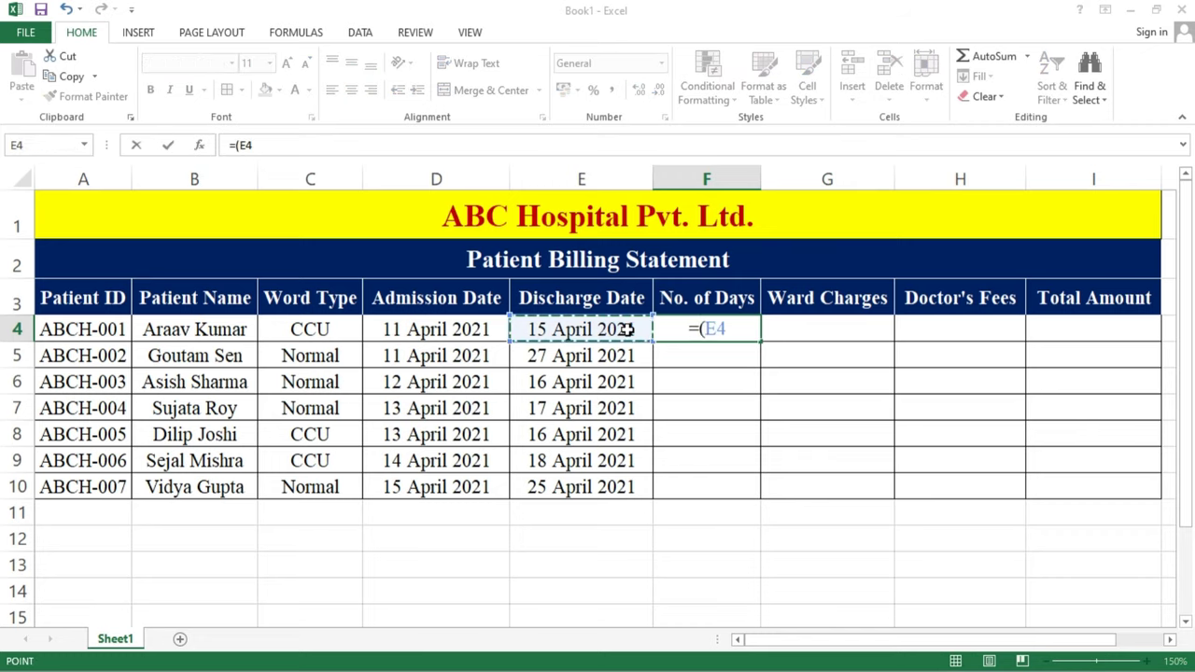
text(-)
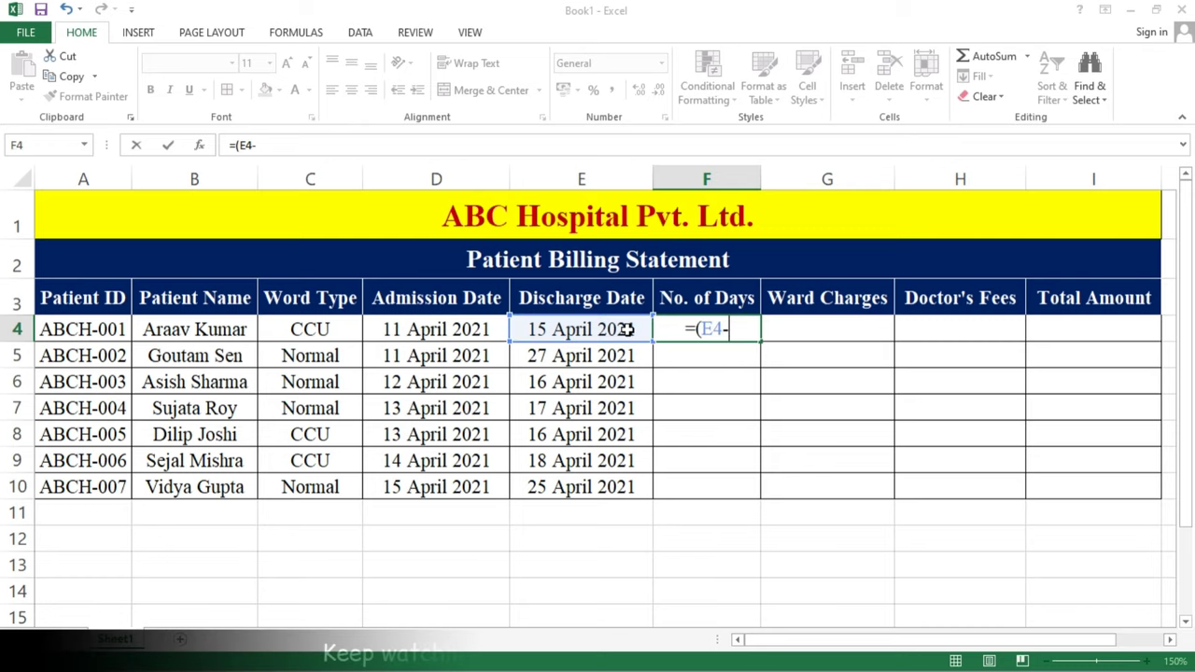
click(483, 333)
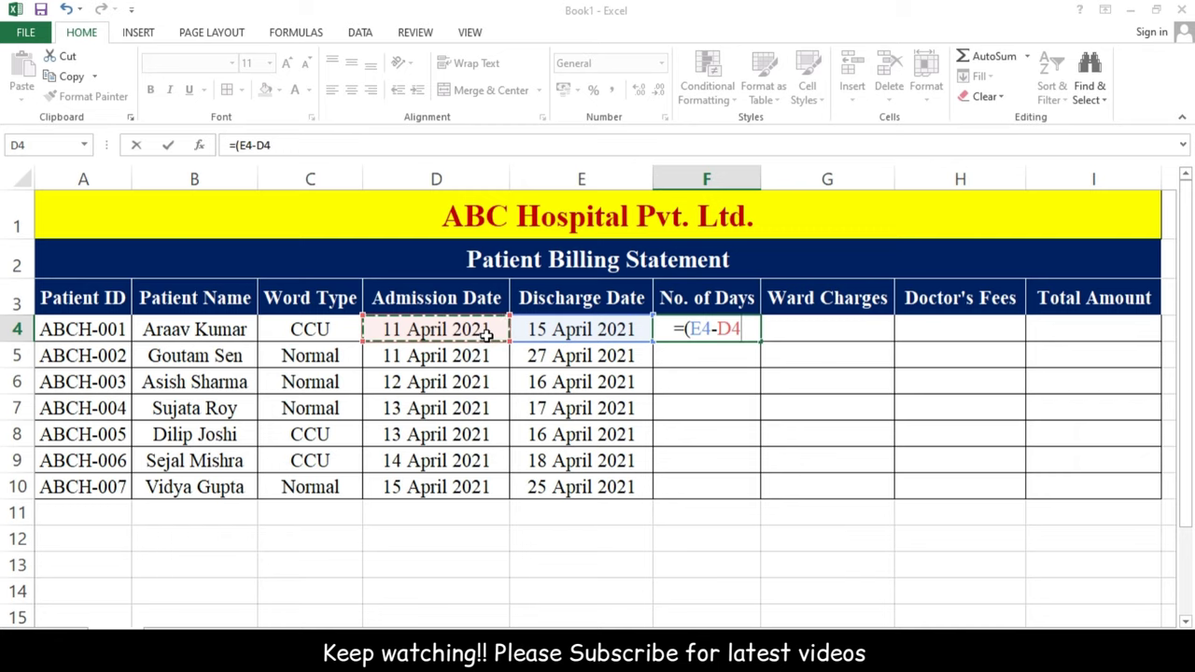
text())
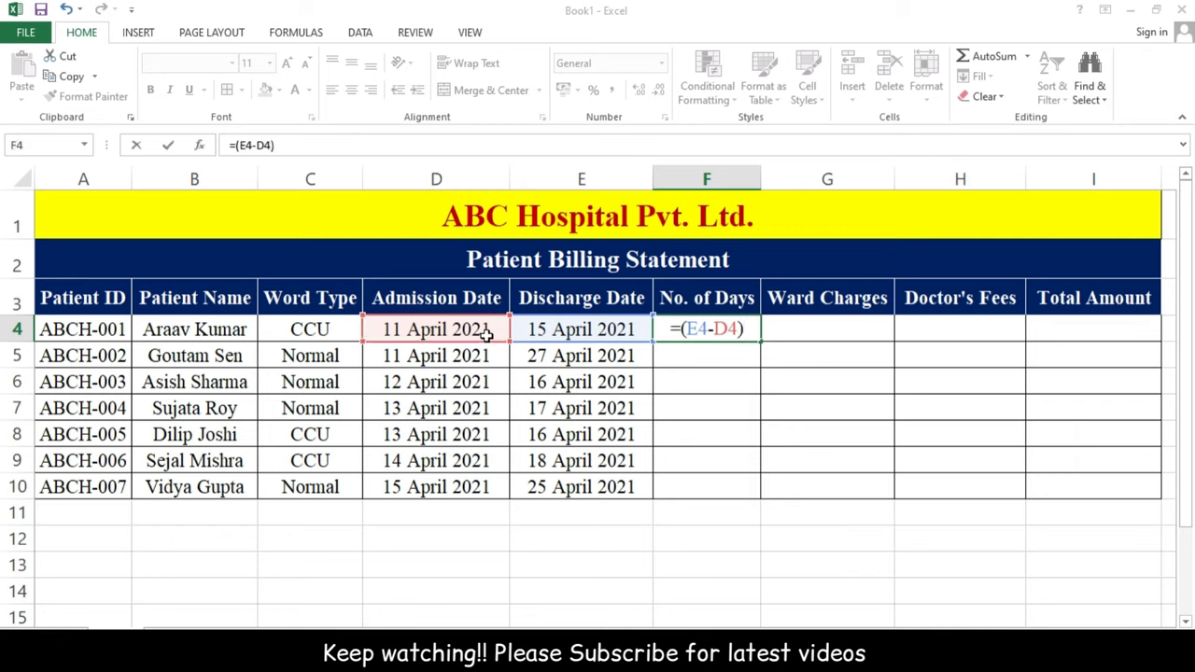
text(+)
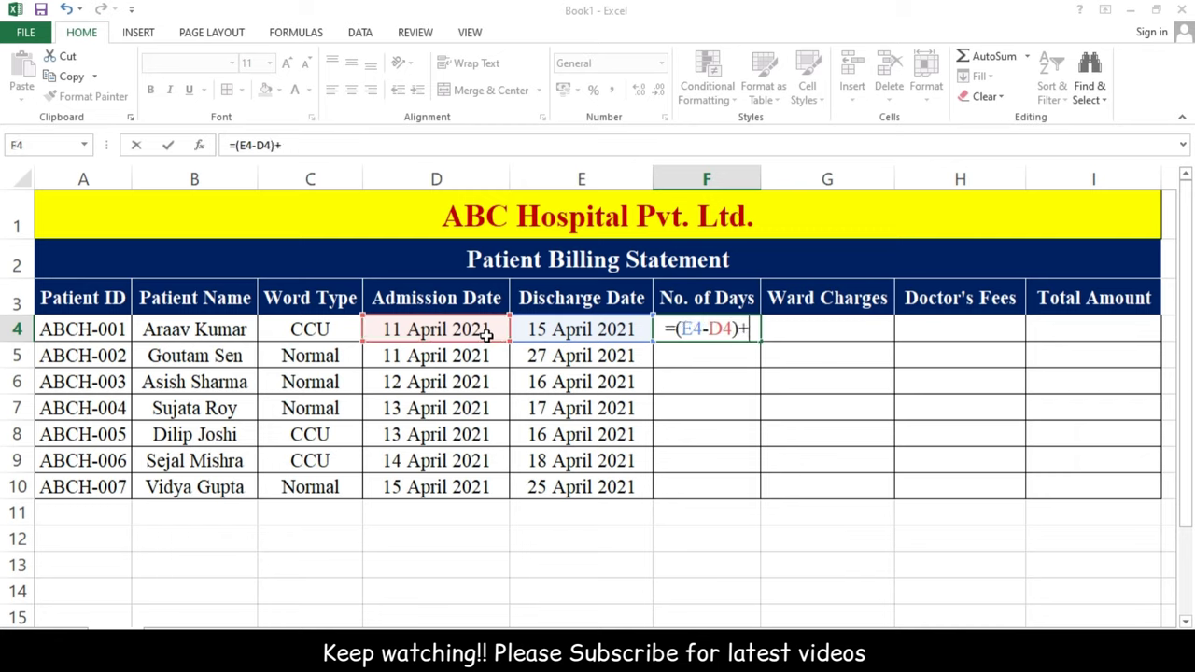
text(1)
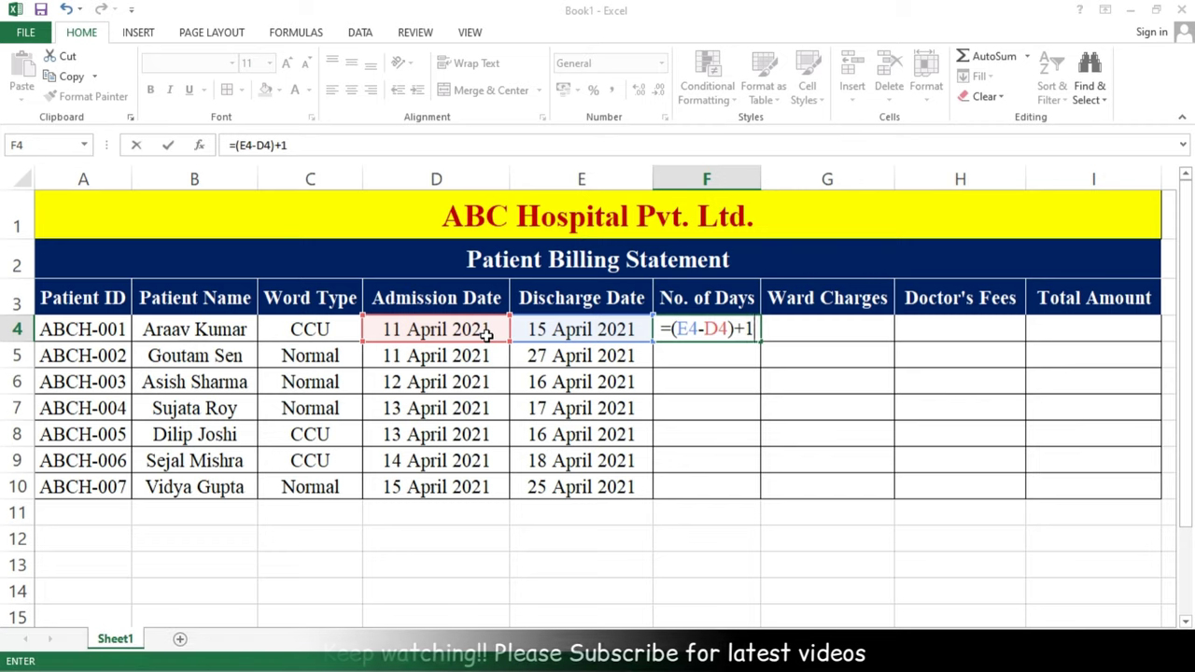
key(Return)
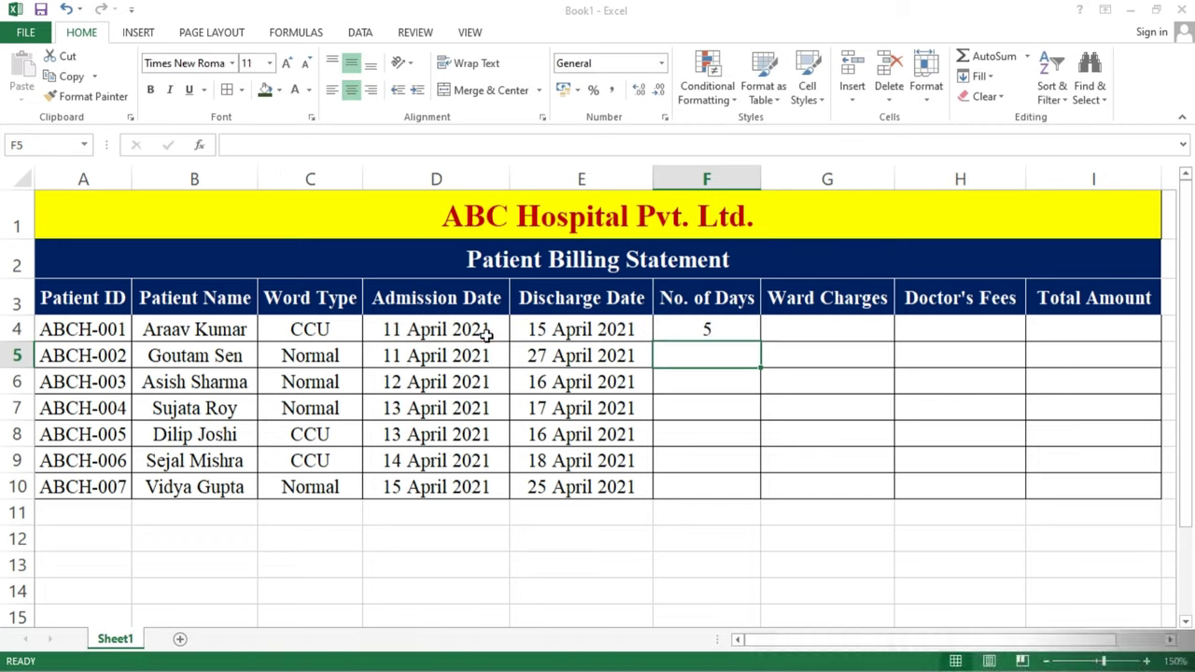
Step: Copy the F4 day-count formula down to F10, giving 5, 17, 5, 5, 4, 5 and 11
click(695, 325)
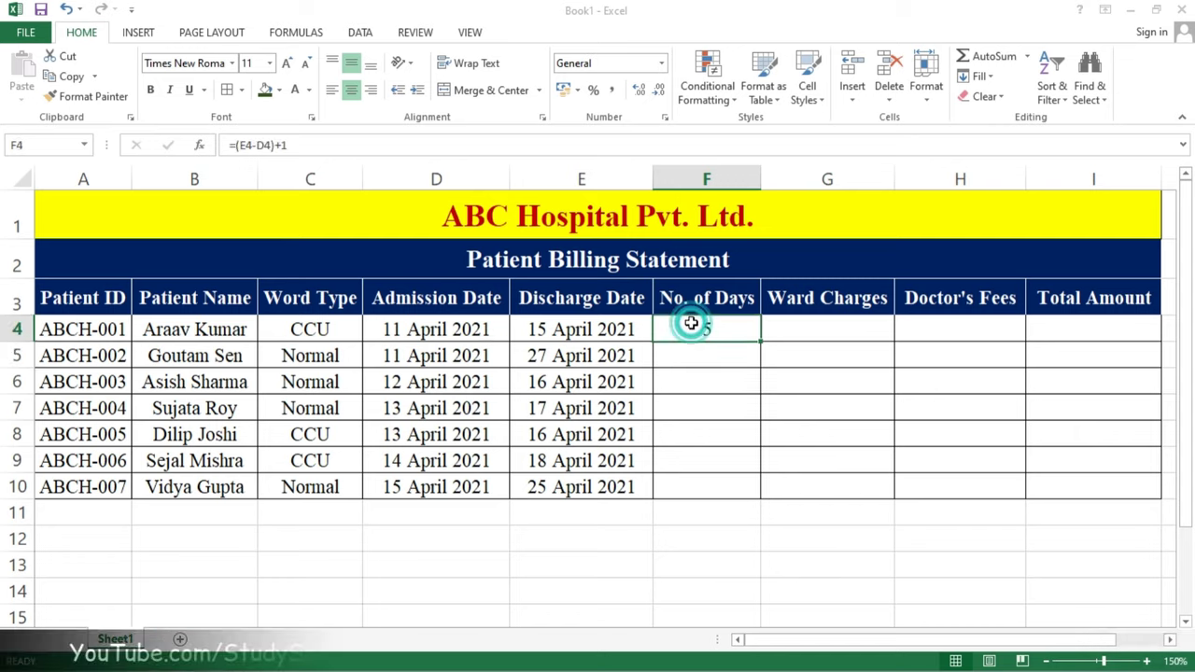
drag(763, 344, 762, 505)
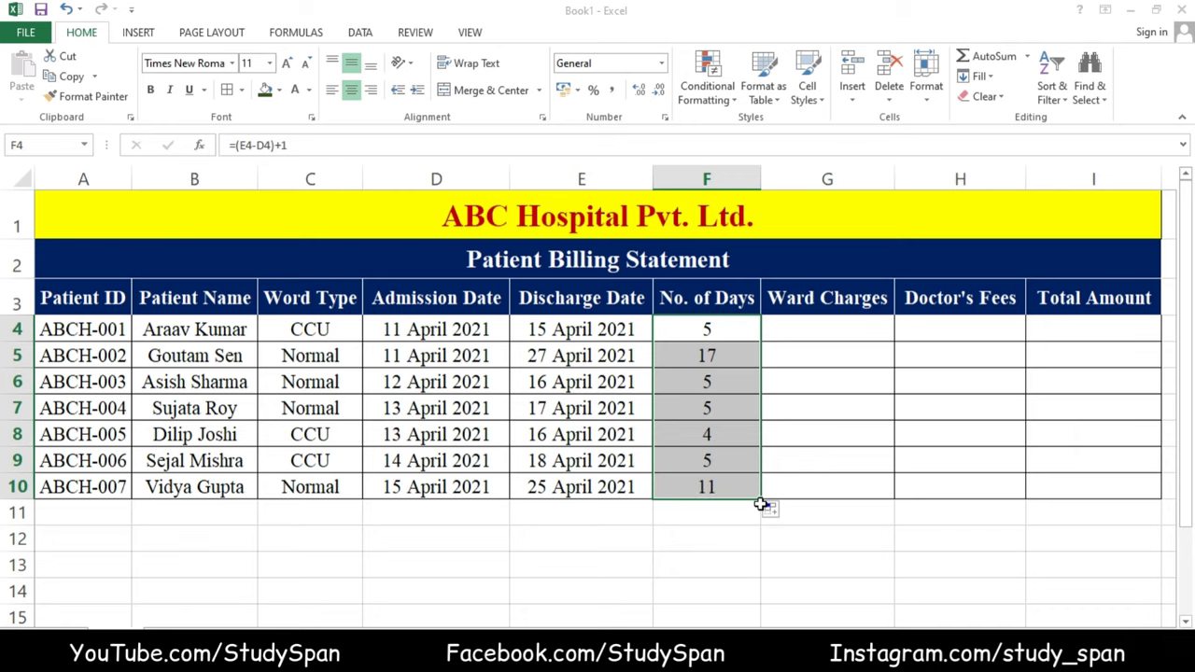
click(831, 326)
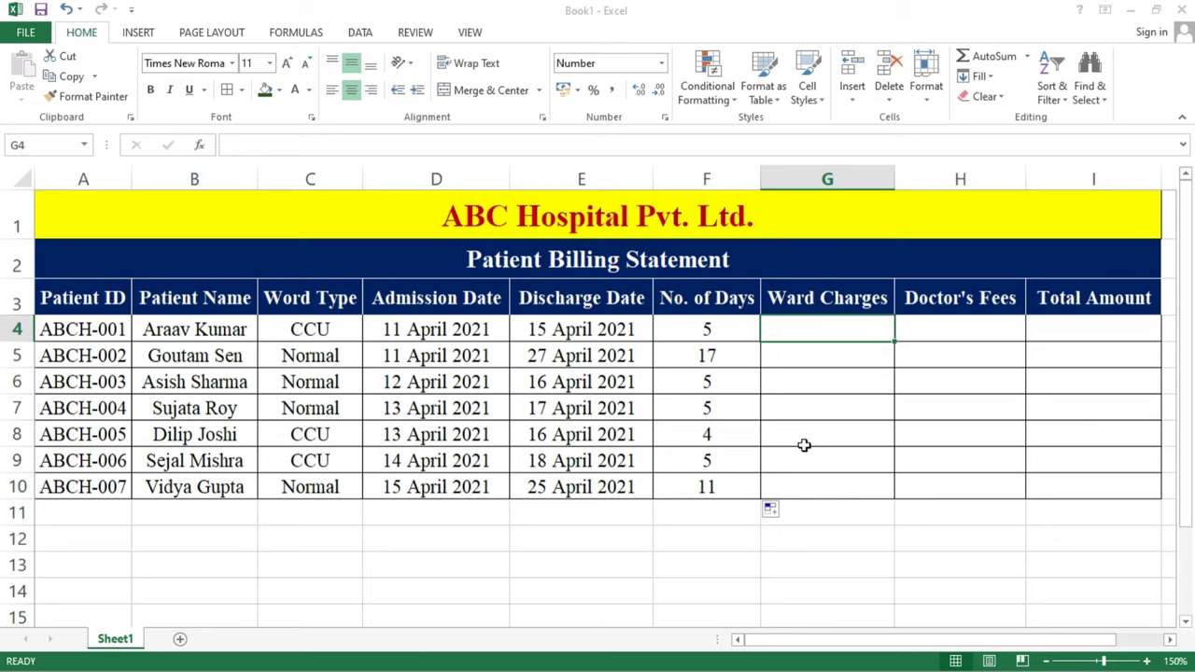
Step: Enter =IF(C4="CCU",F4*15000,IF(C4="Normal",F4*10000)) in G4, showing 75000.00
text(=IF)
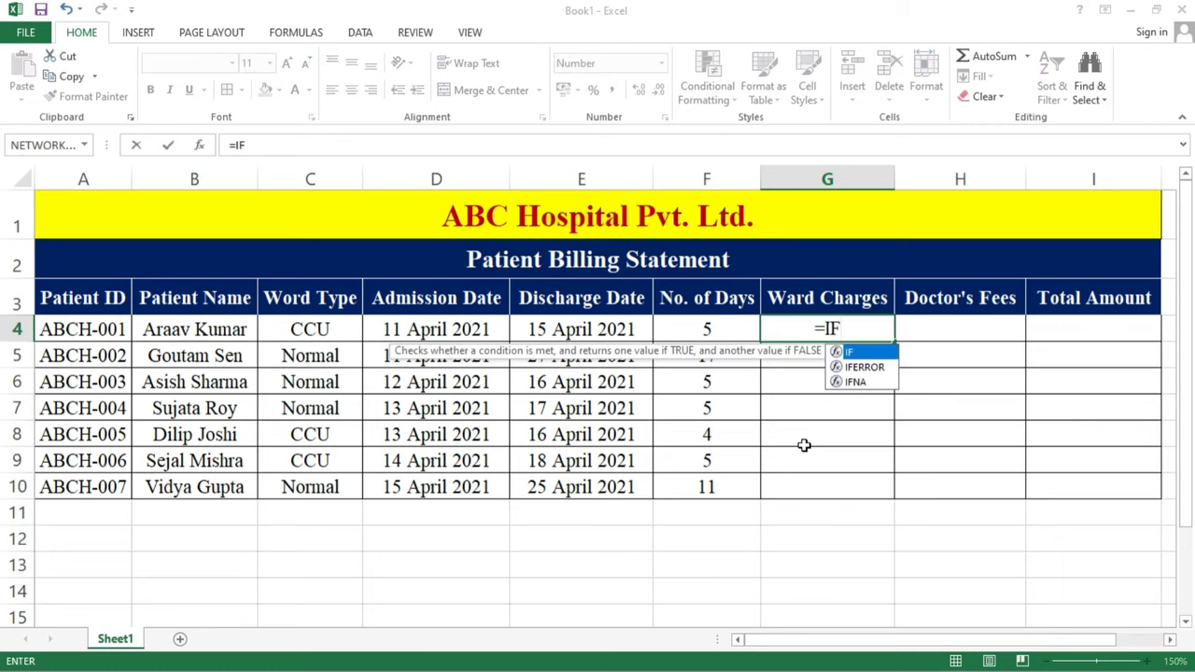
text(()
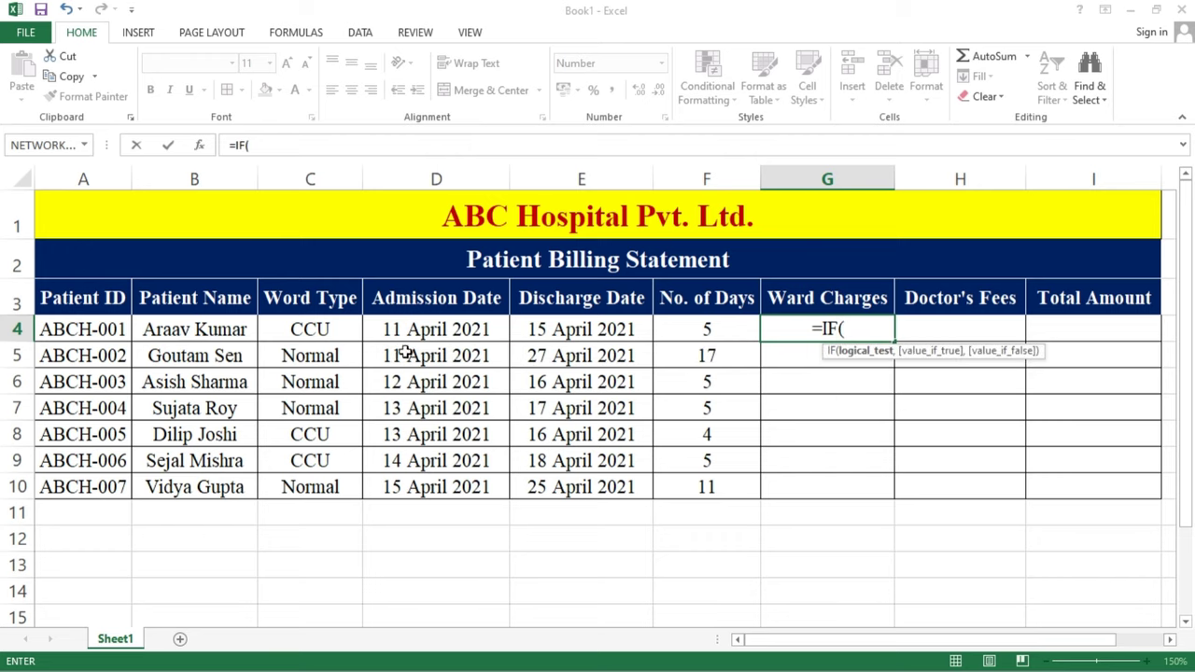
click(350, 331)
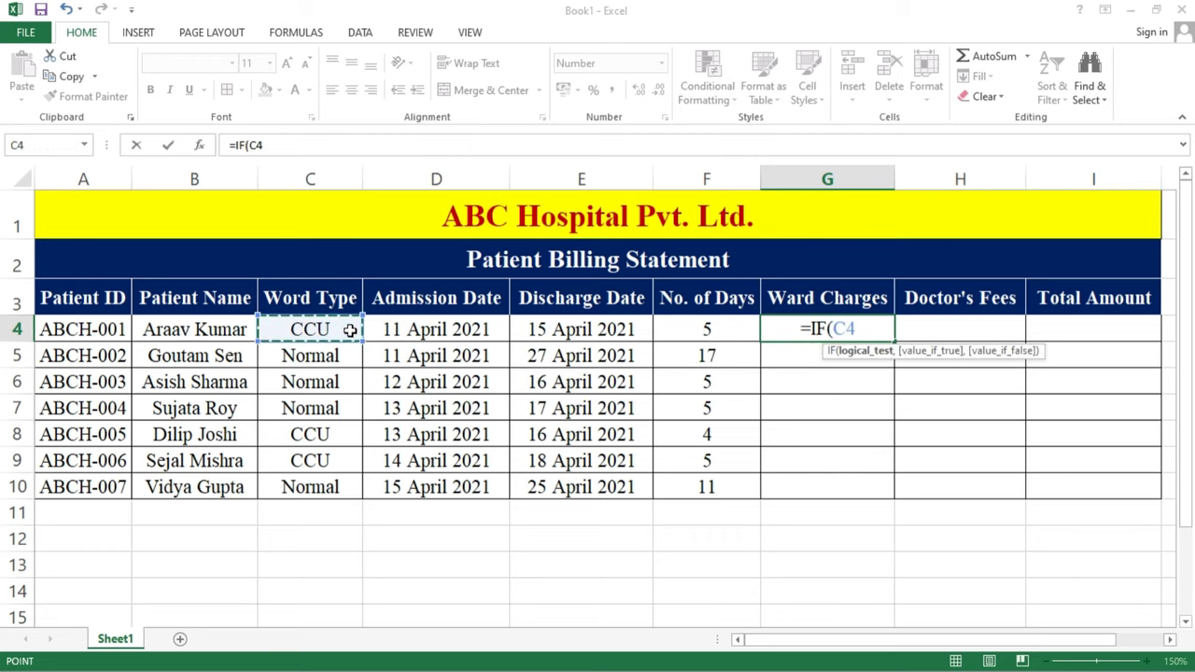
text(=")
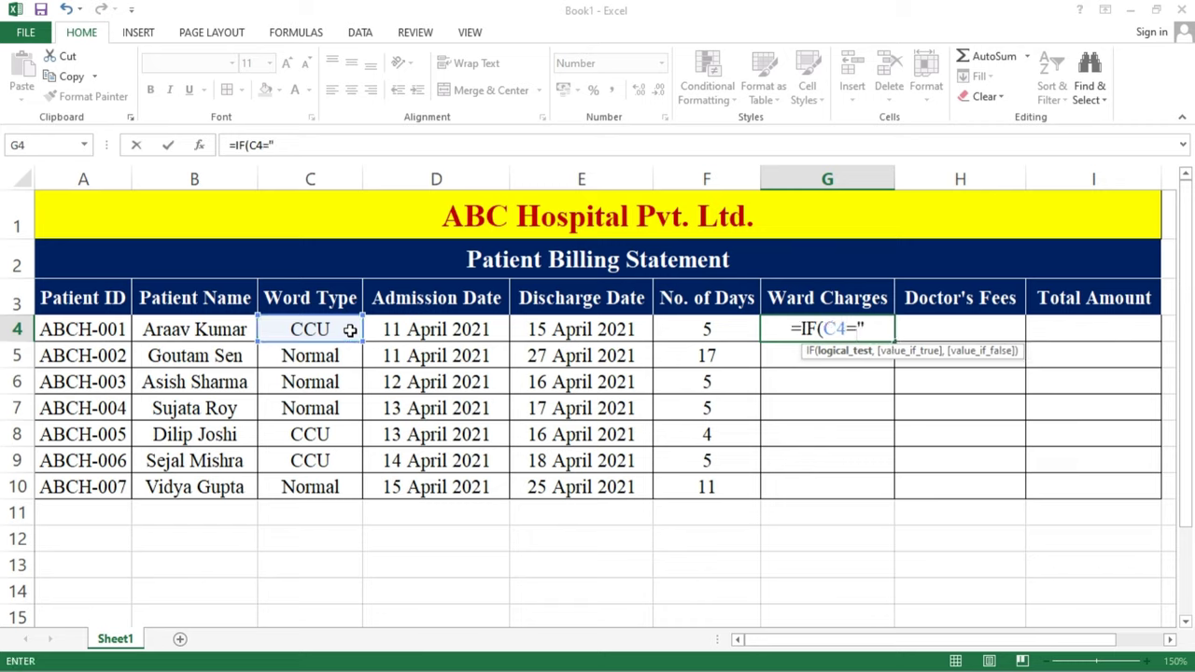
text(CC)
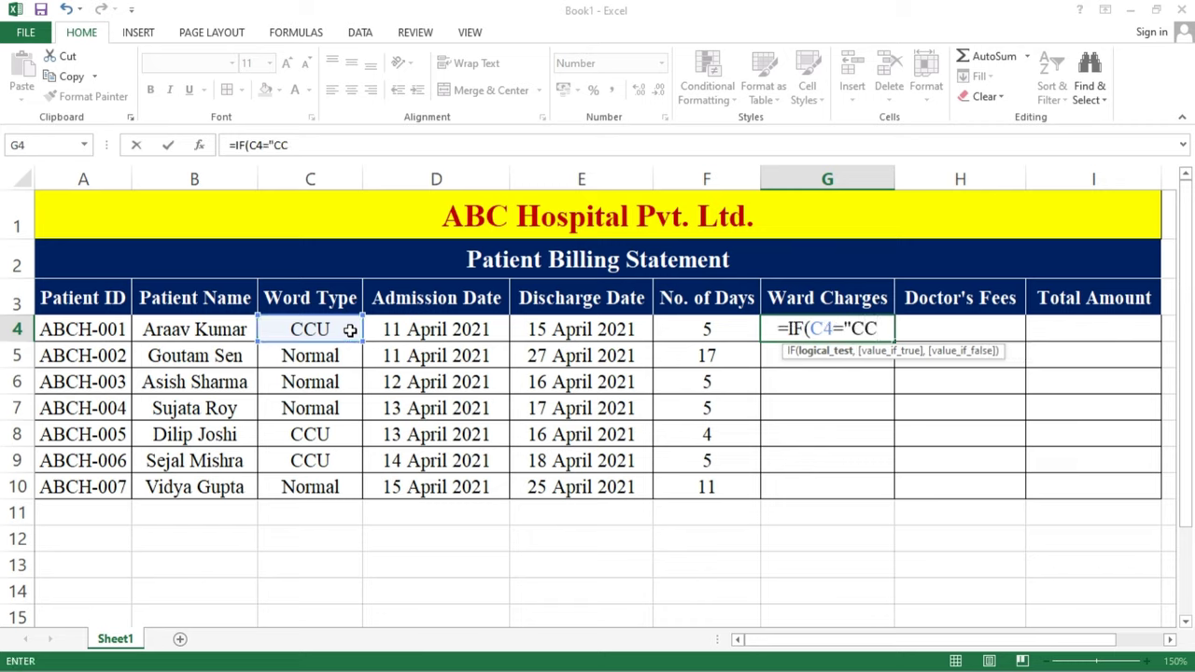
text(U")
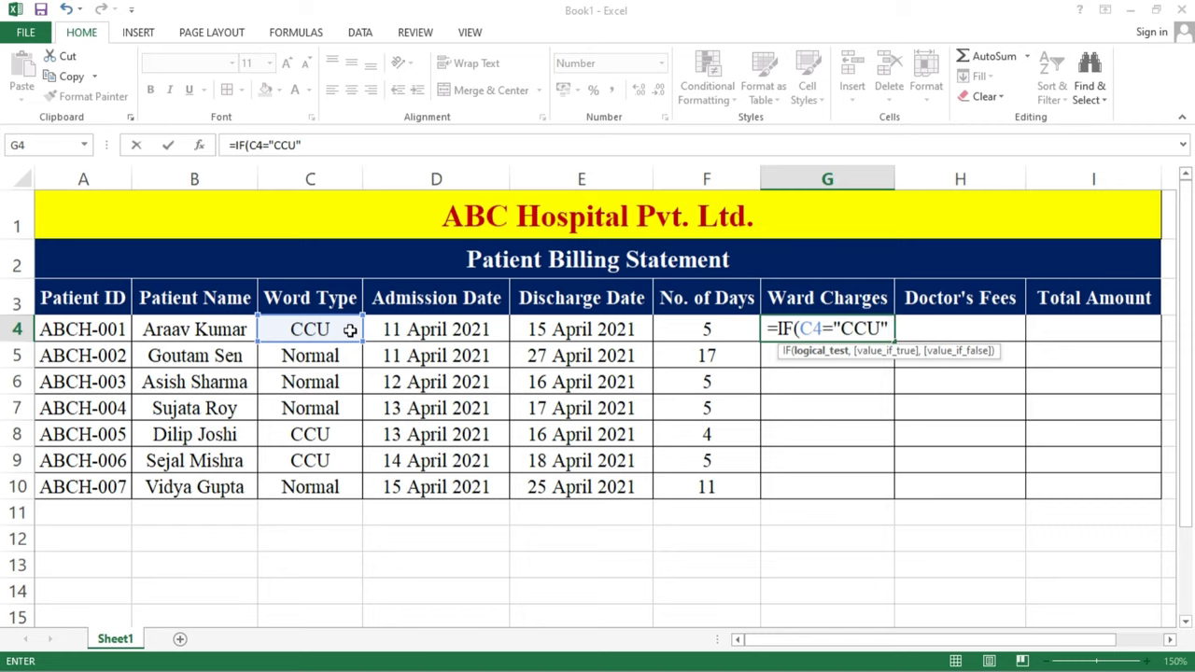
text(,)
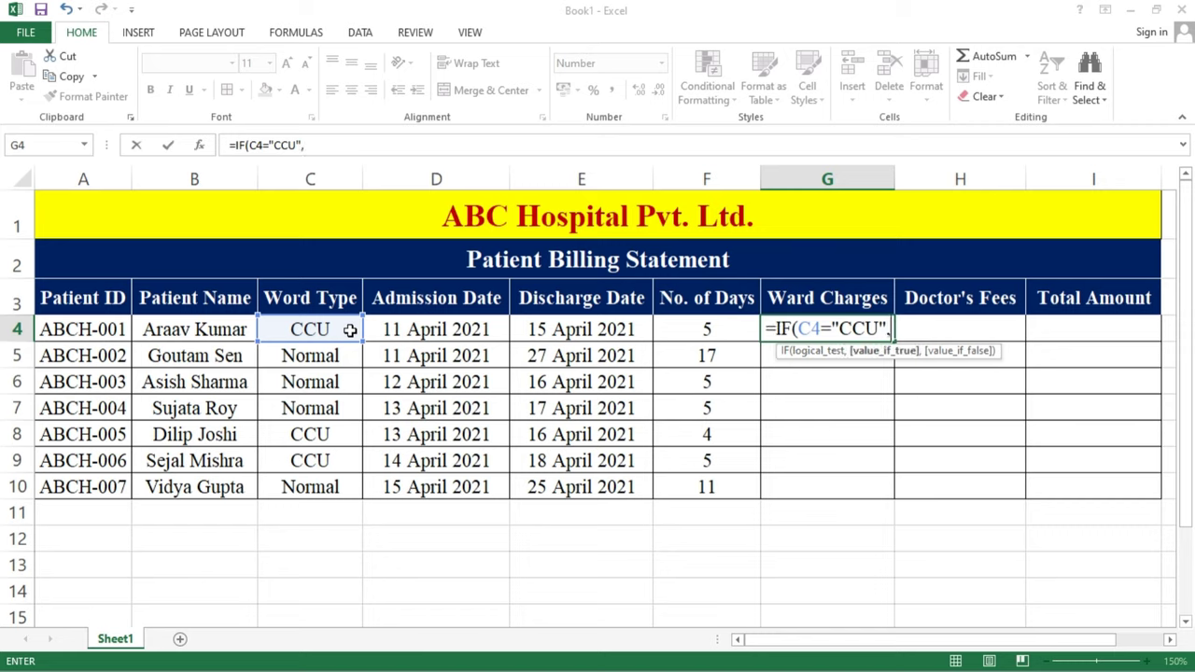
click(710, 326)
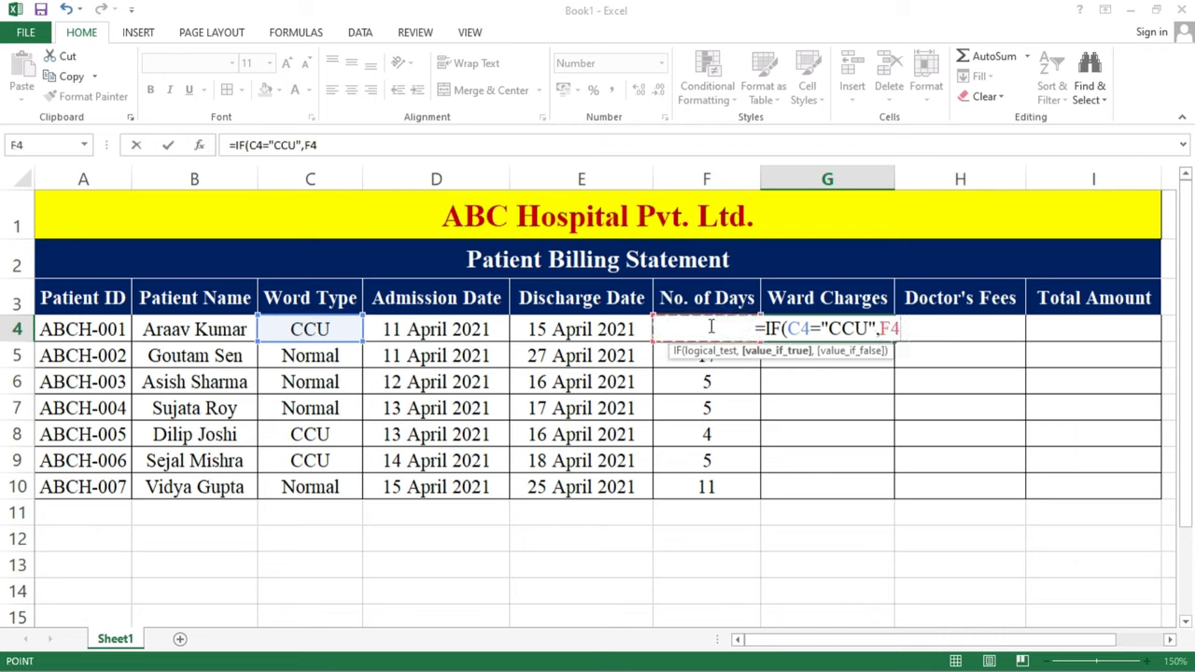
text(*)
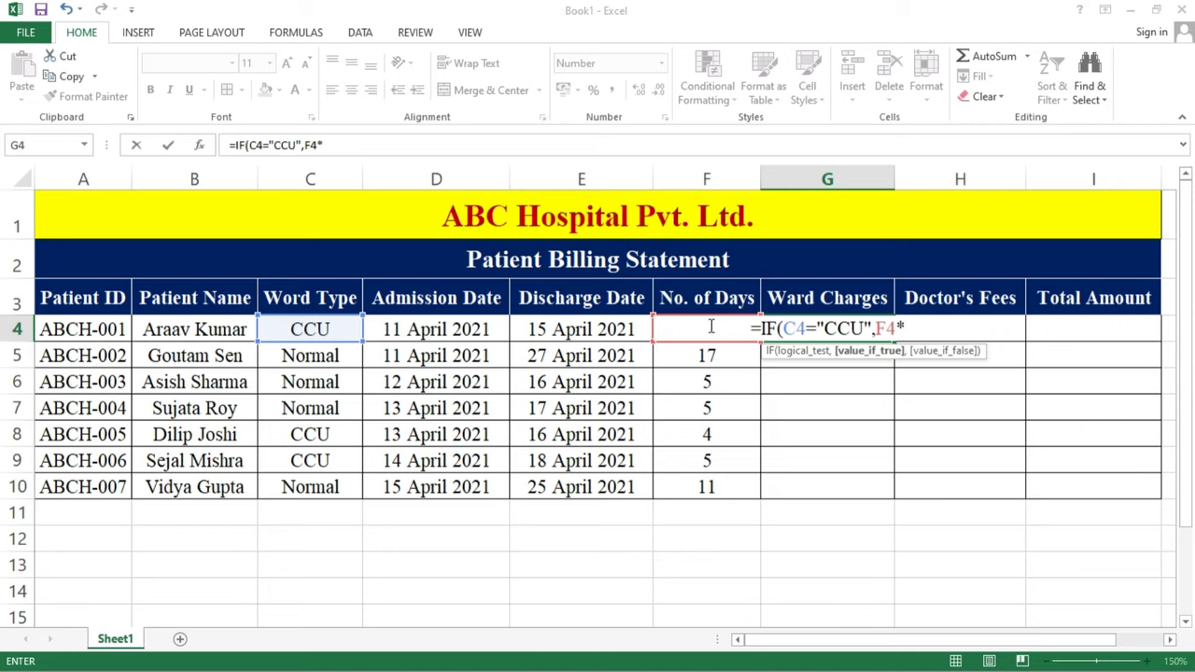
text(15000)
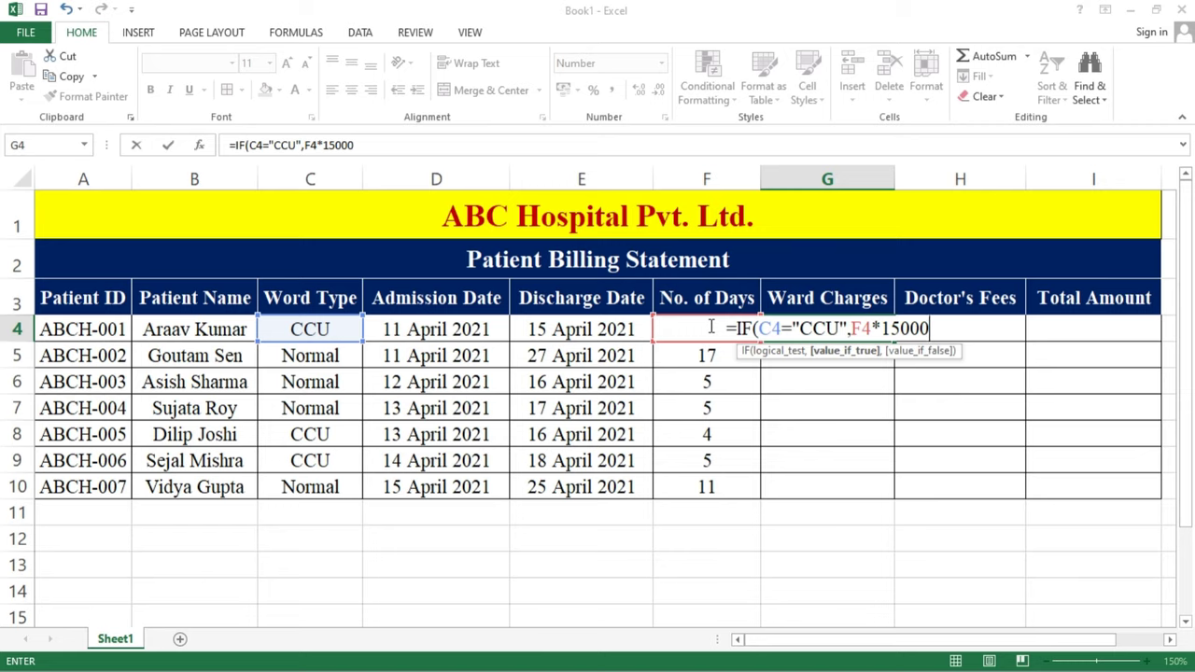
text(,)
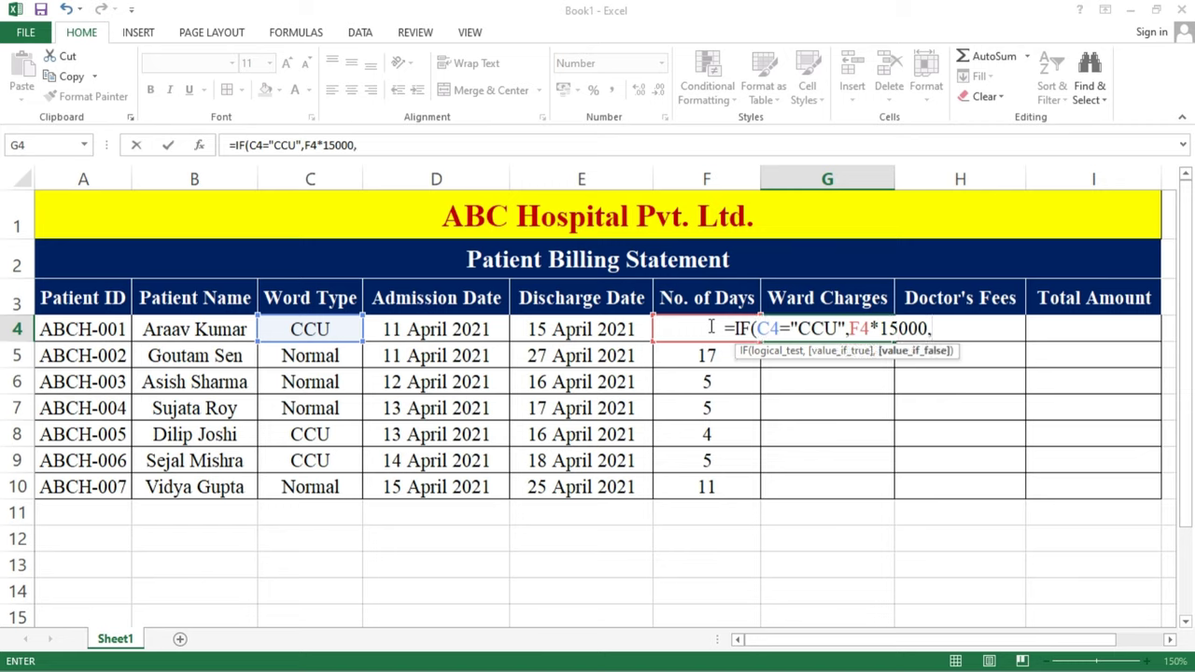
text(IF)
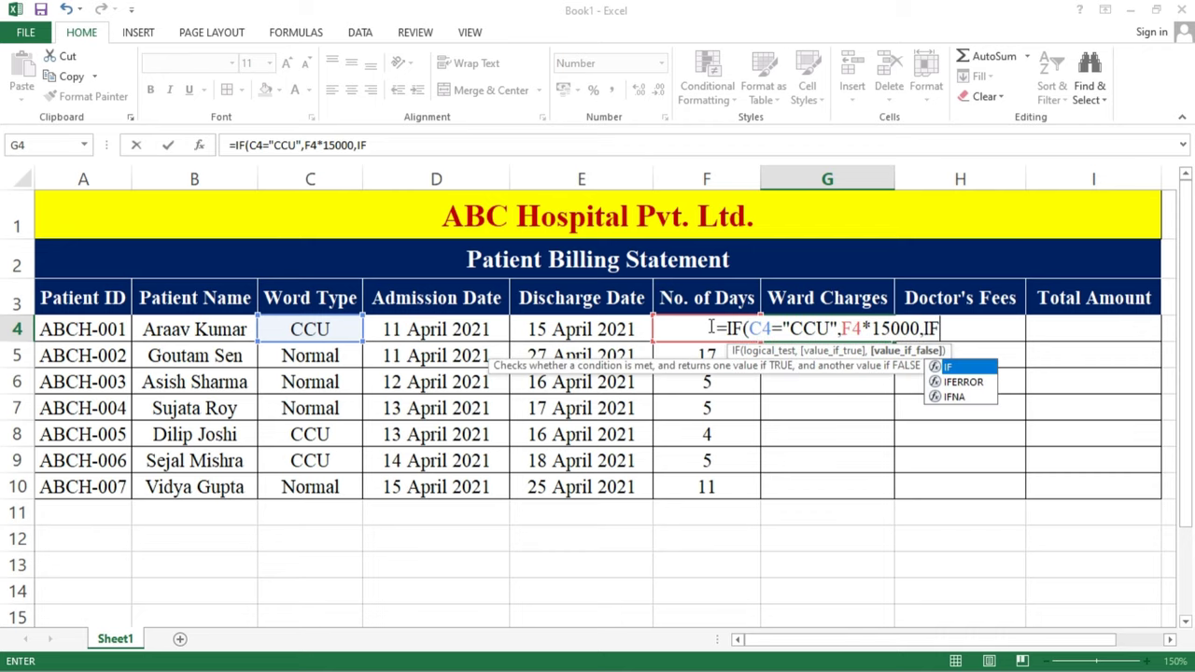
text(()
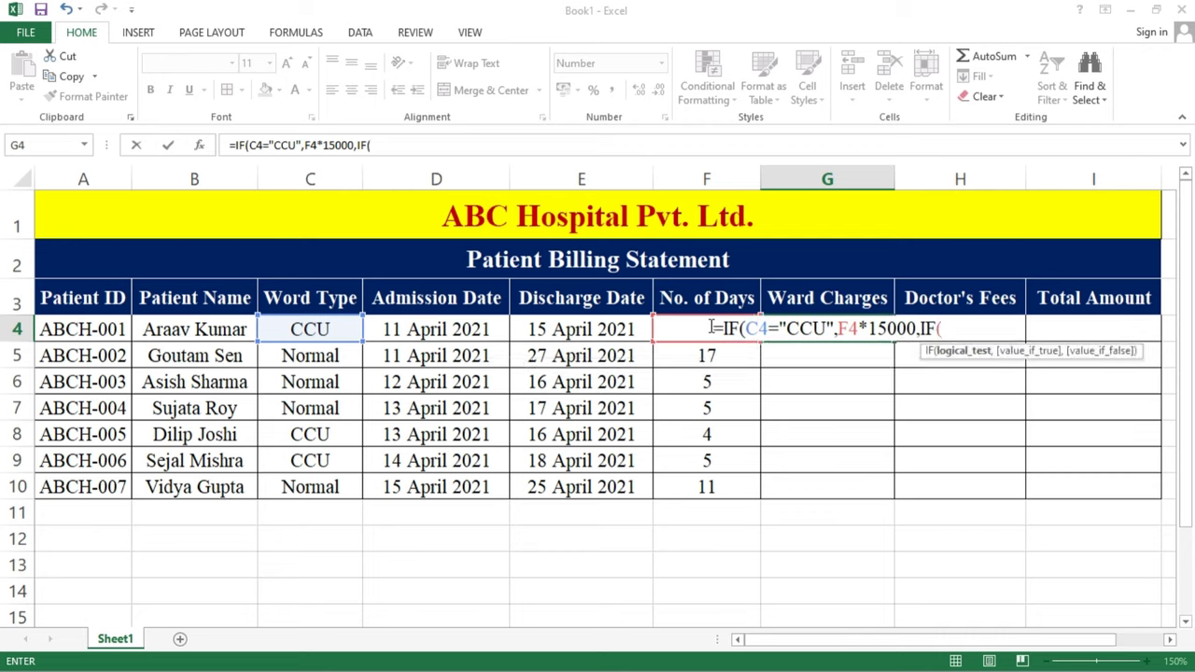
click(332, 323)
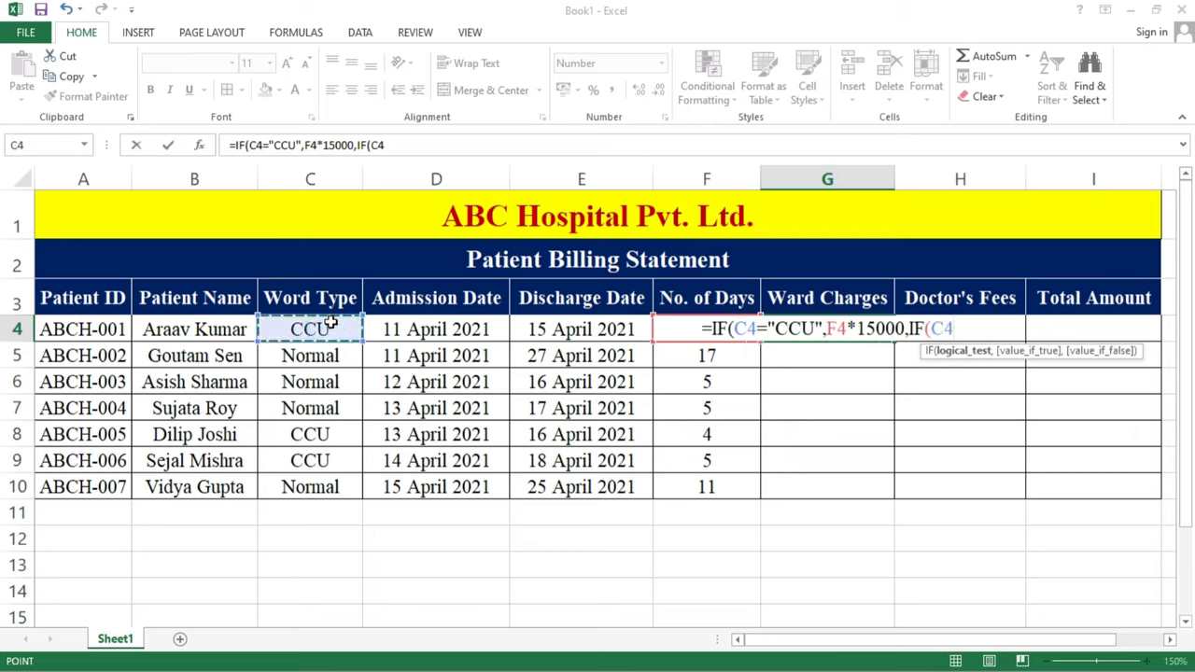
text(=)
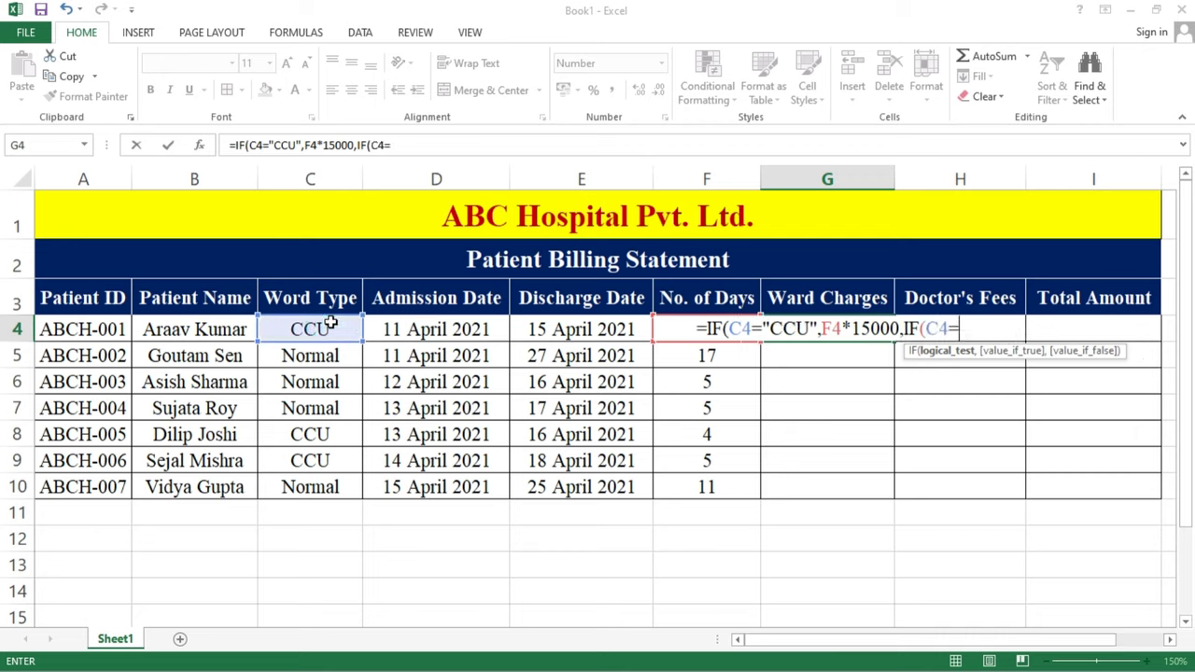
text("Nor)
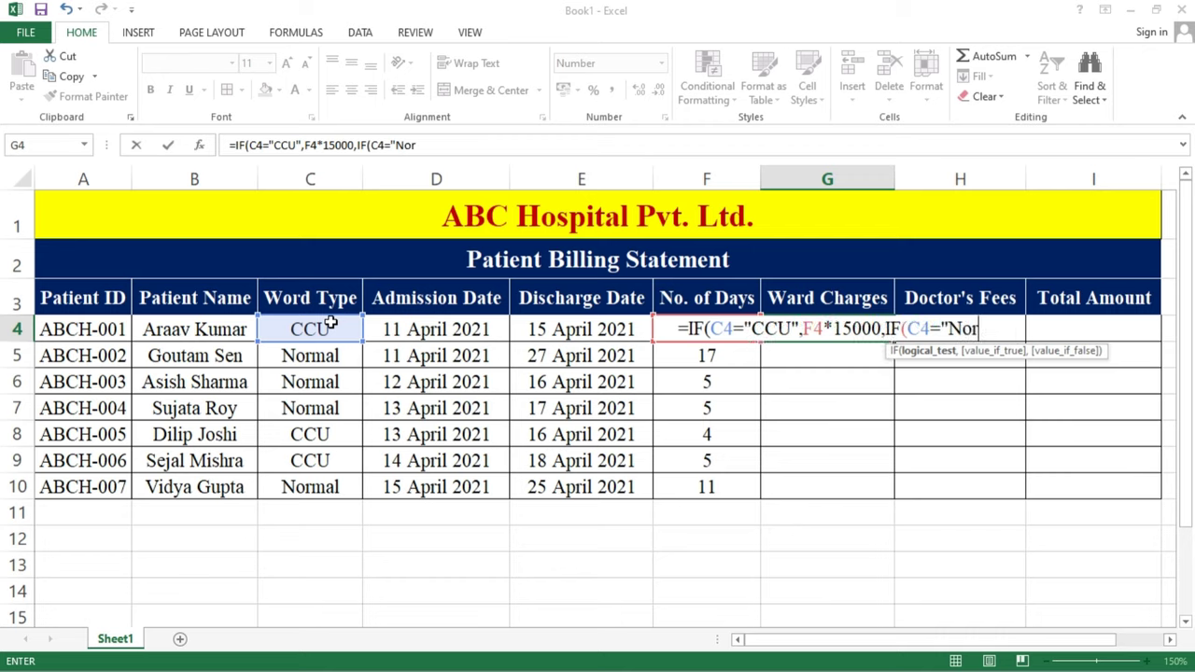
text(mal")
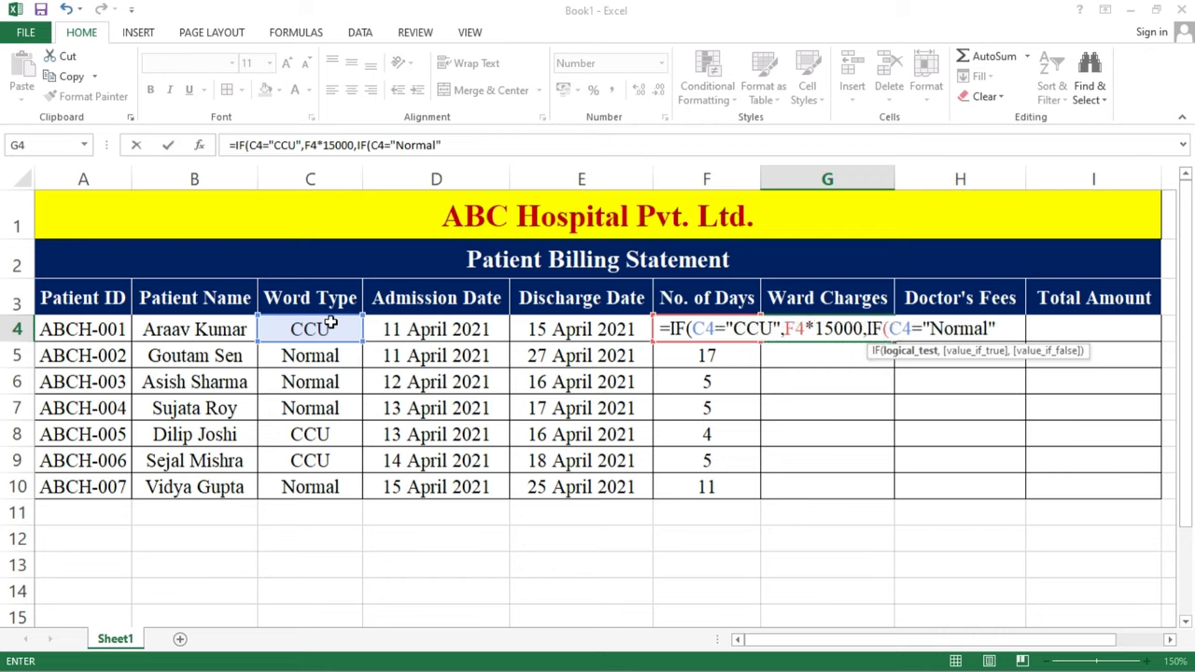
text(,)
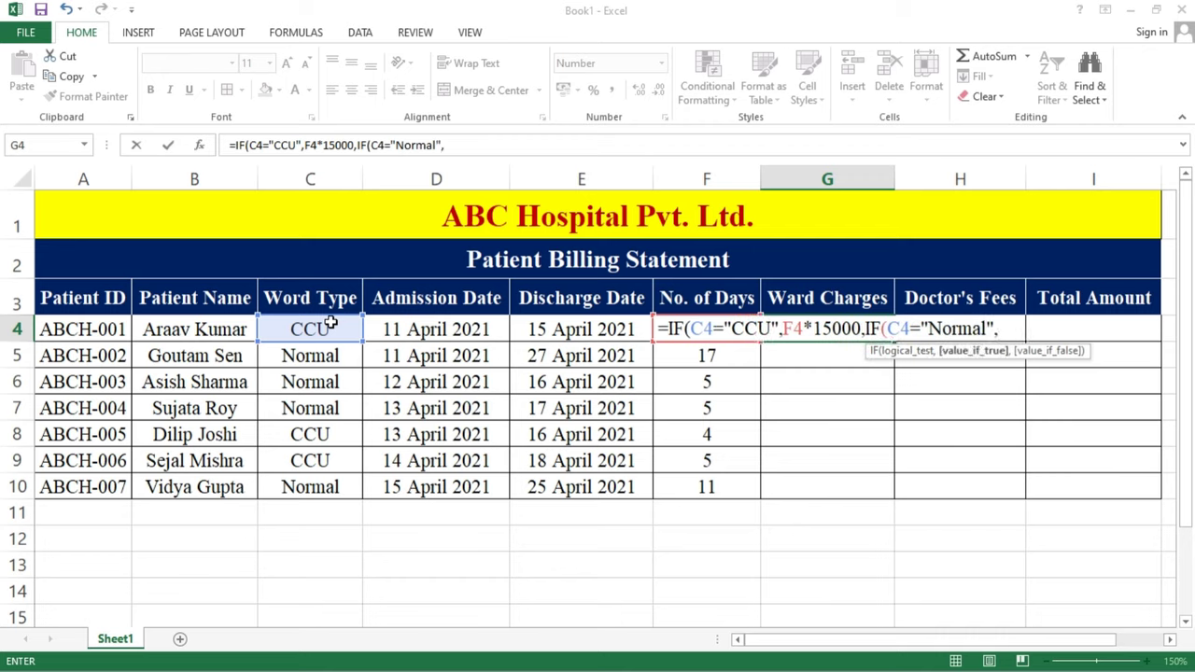
text(F)
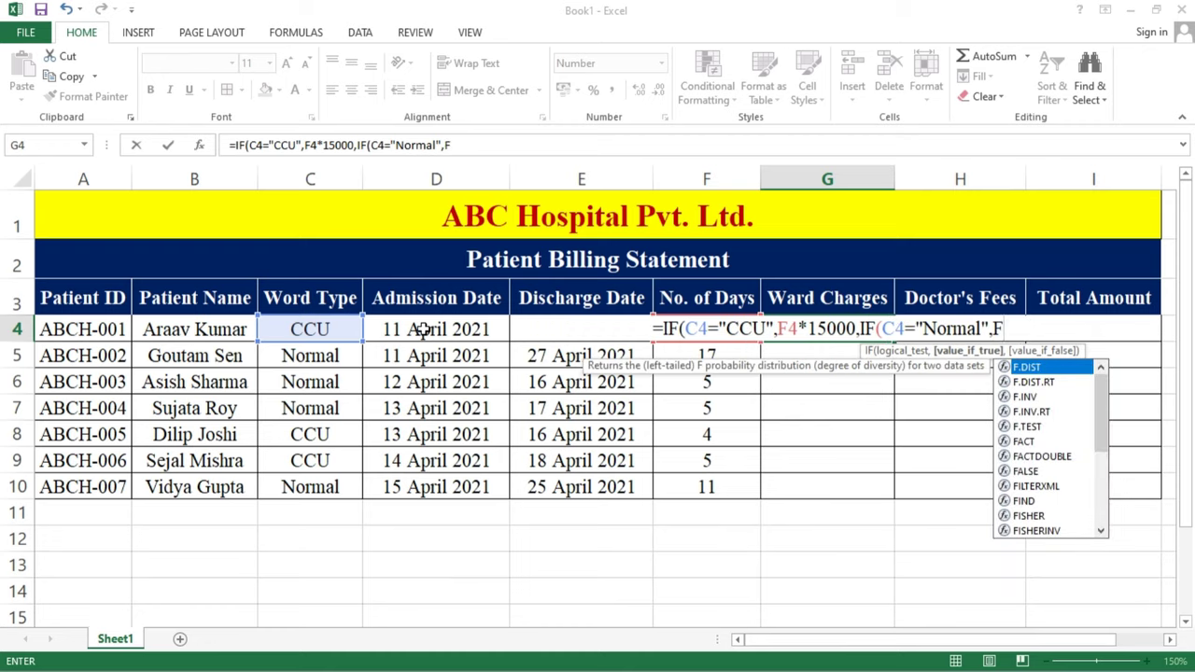
text(4)
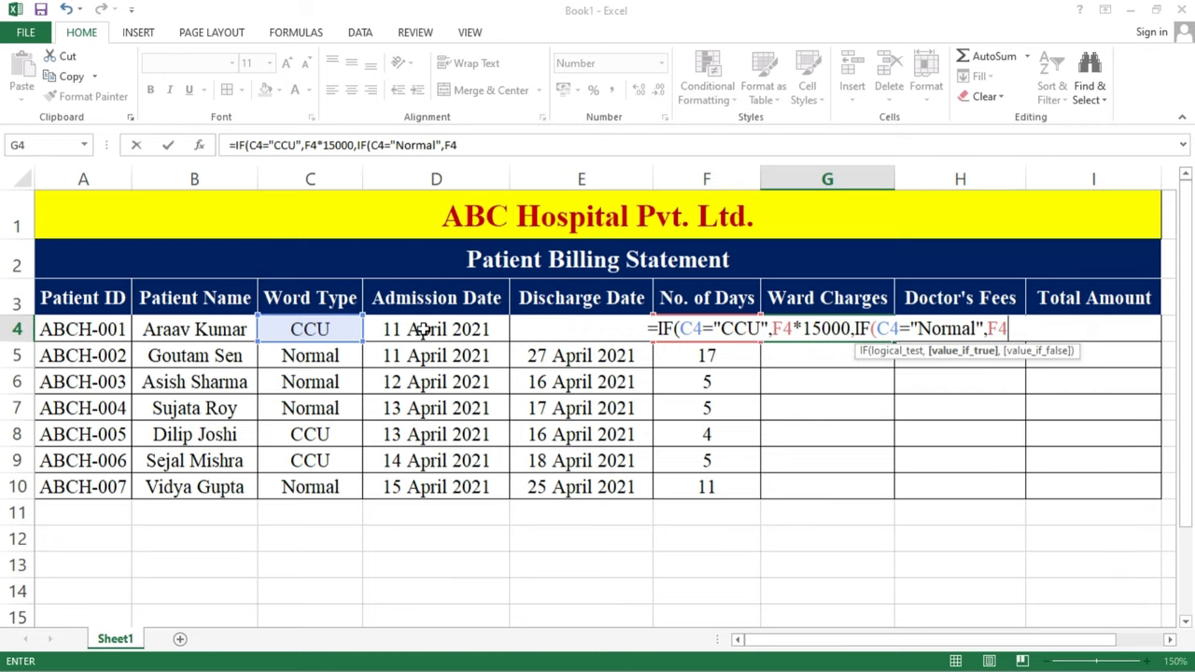
text(*)
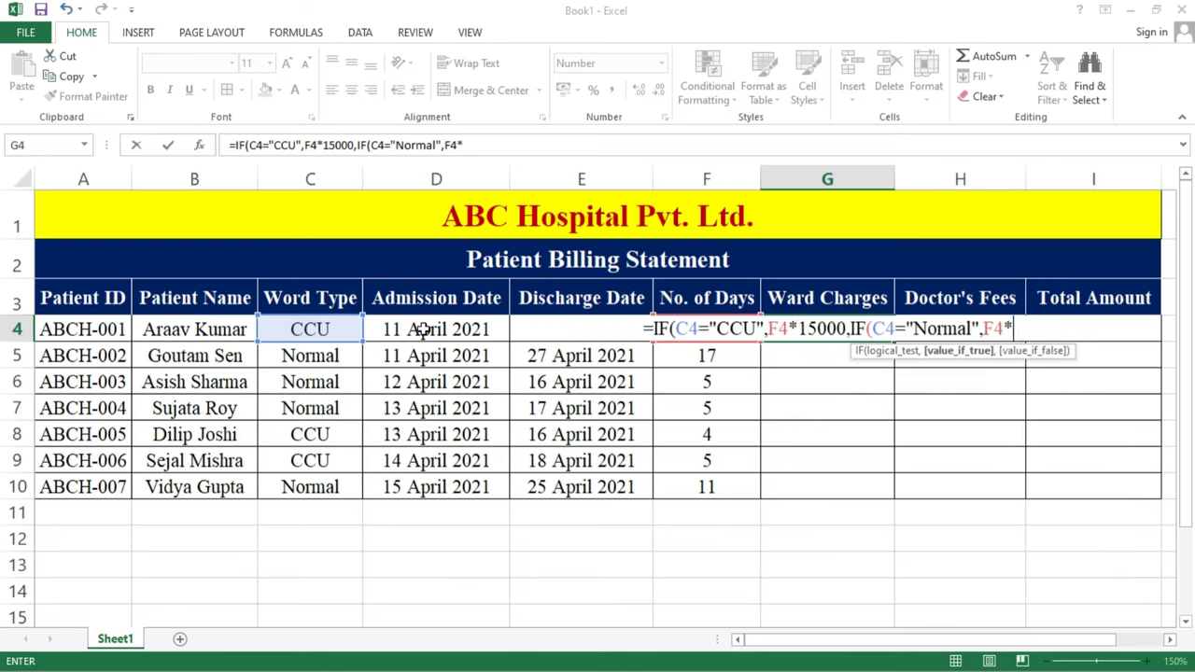
text(10)
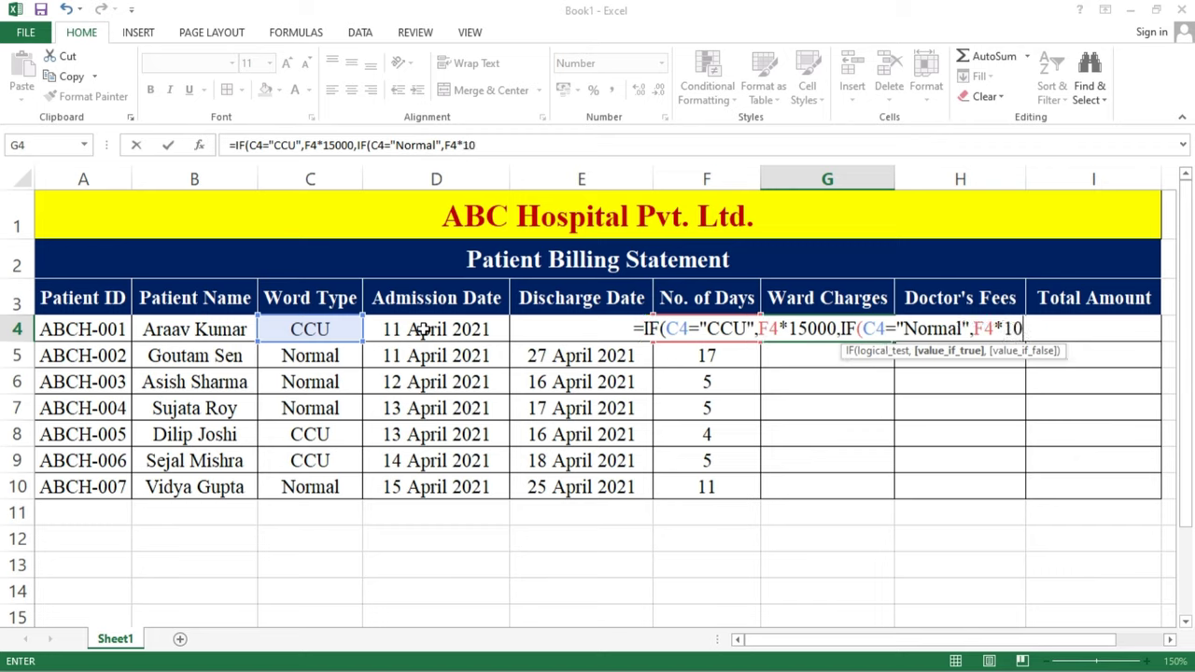
text(000)
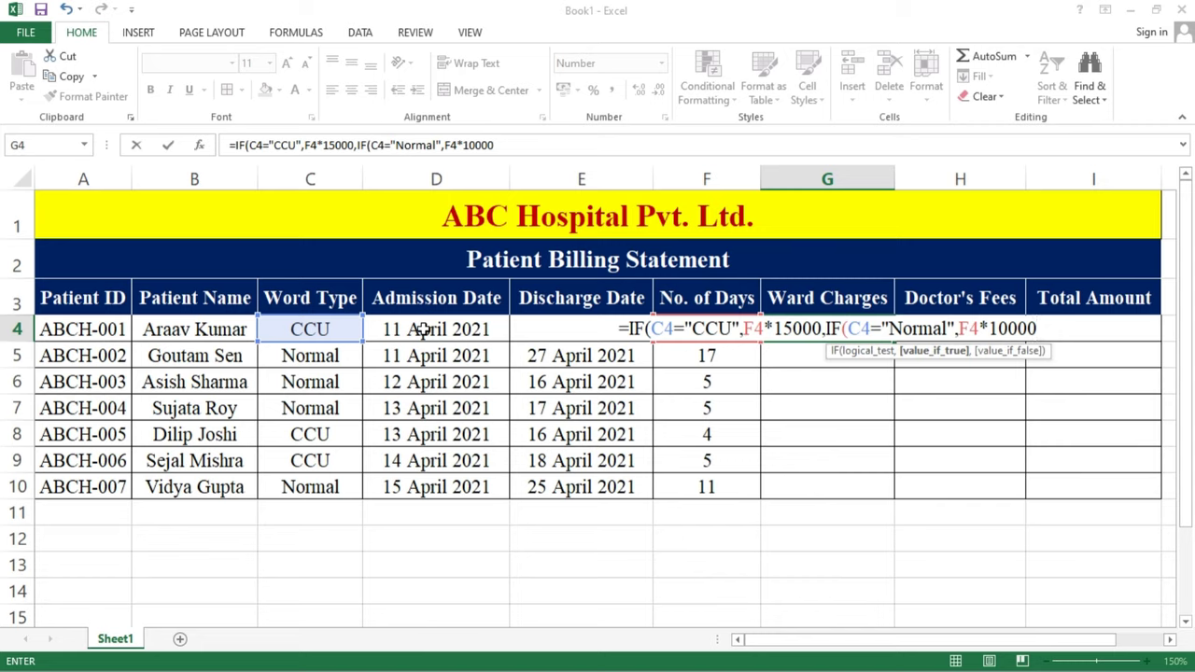
text())
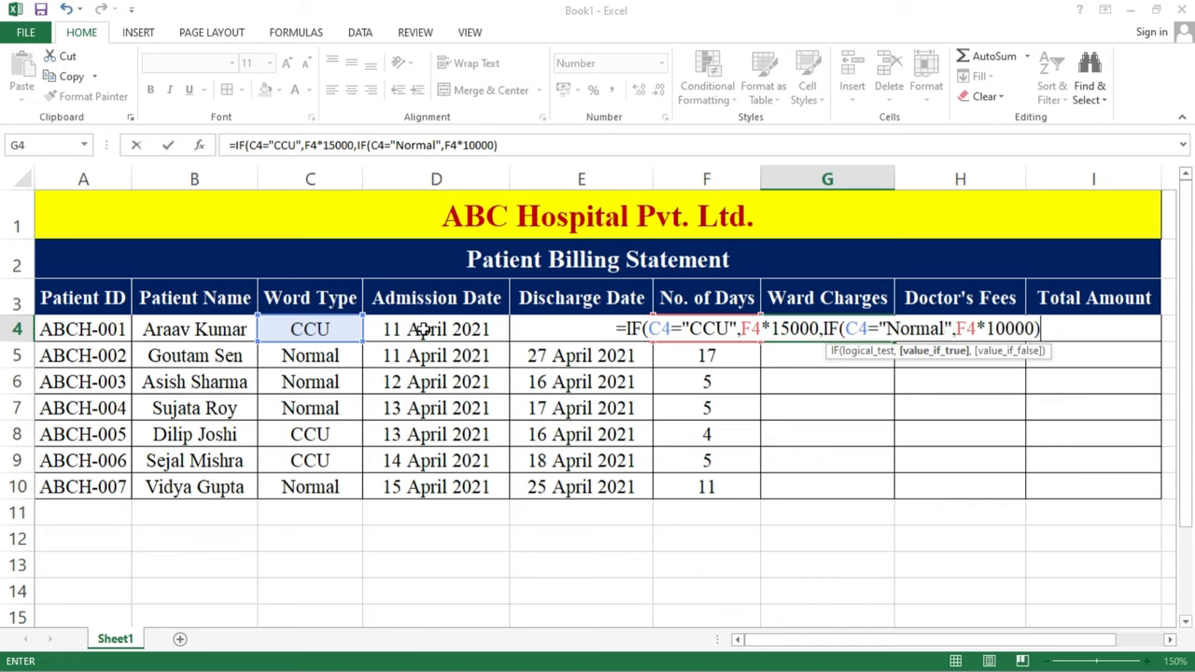
text())
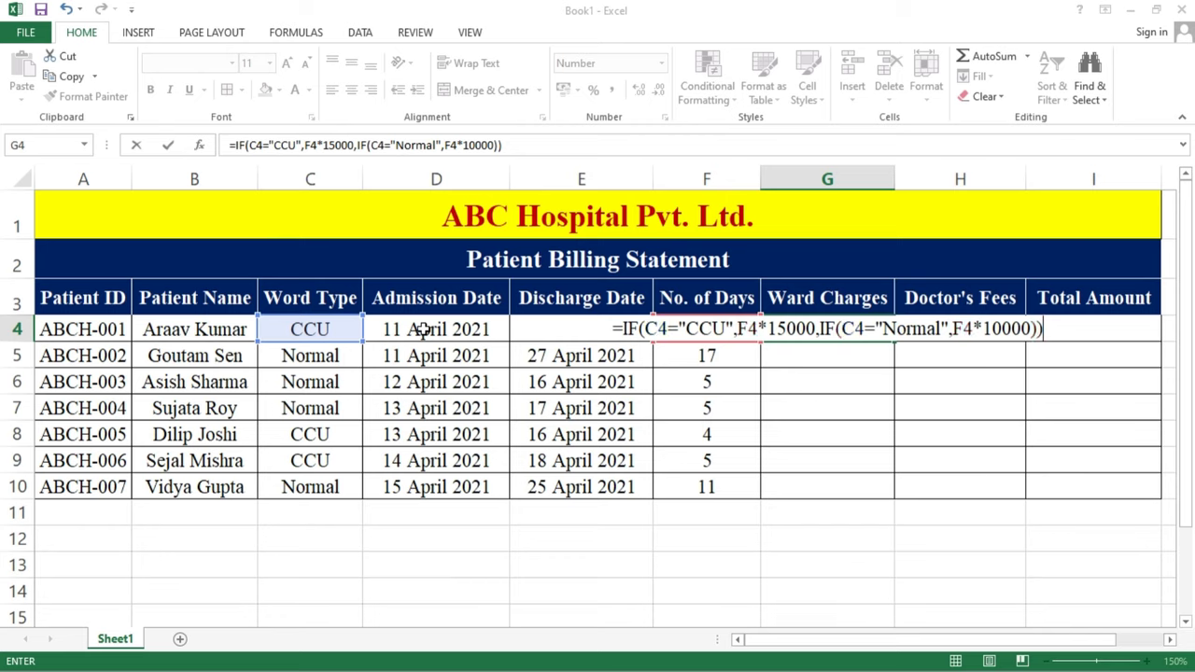
key(Return)
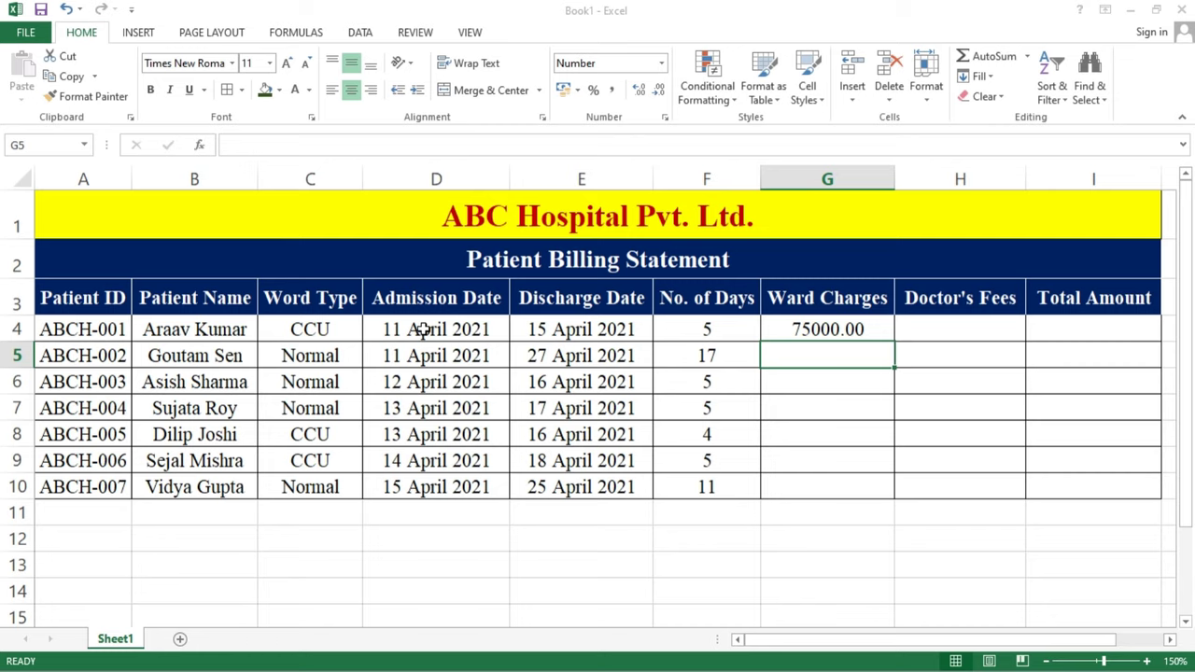
Step: Copy the G4 Ward Charges formula down to G10, giving 75000 through 110000.00
click(848, 328)
drag(899, 342, 893, 492)
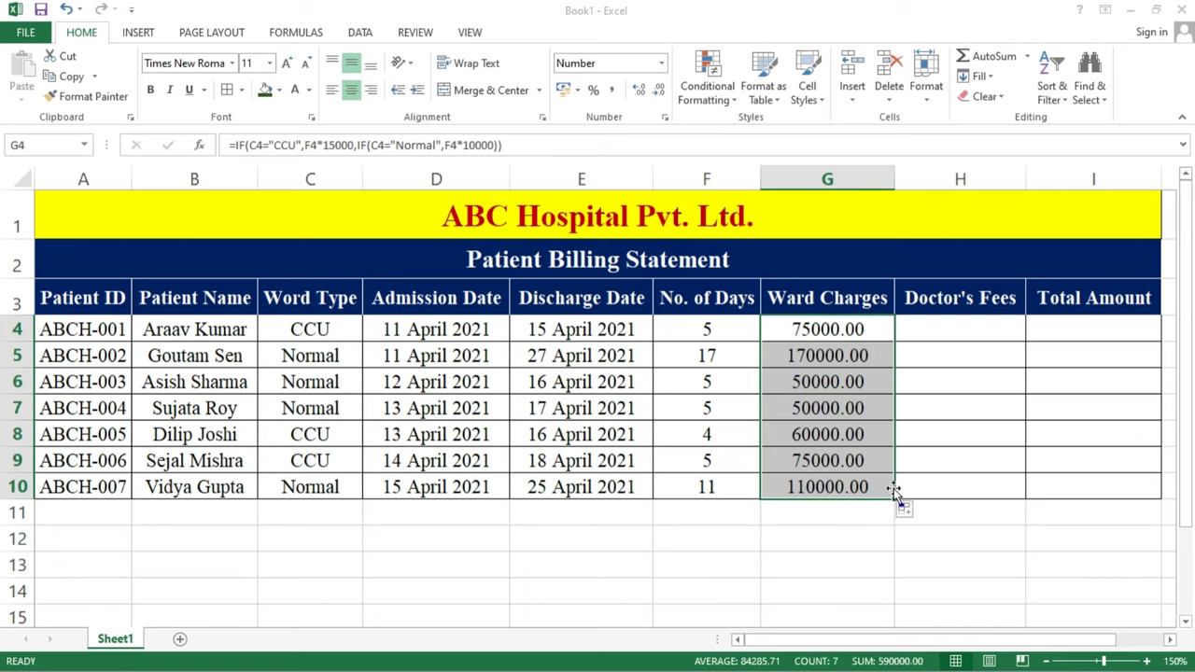
click(952, 327)
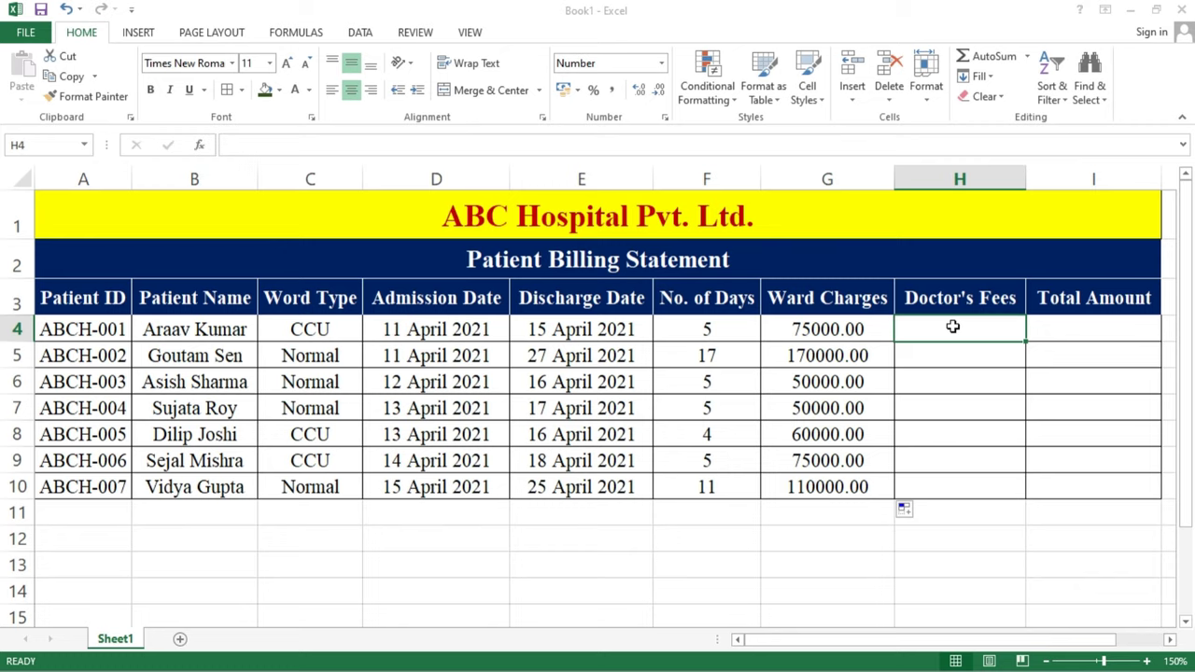
Step: Enter =F4*1200 in H4 for the first patient's Doctor's Fees
text(=)
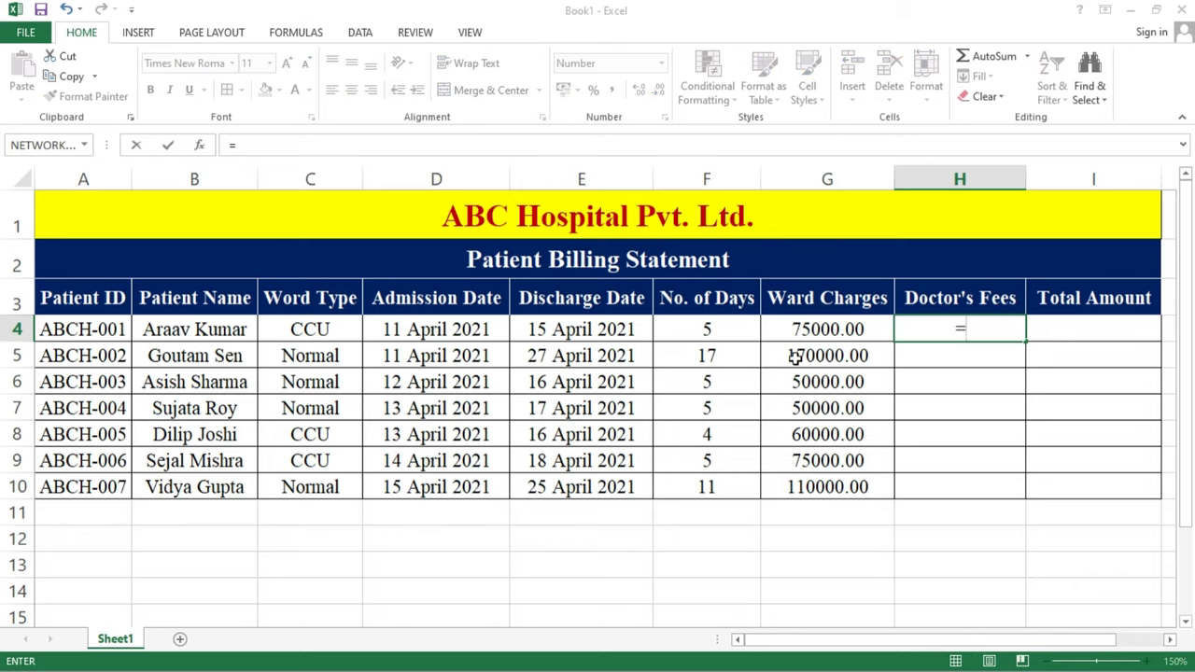
click(717, 331)
text(*)
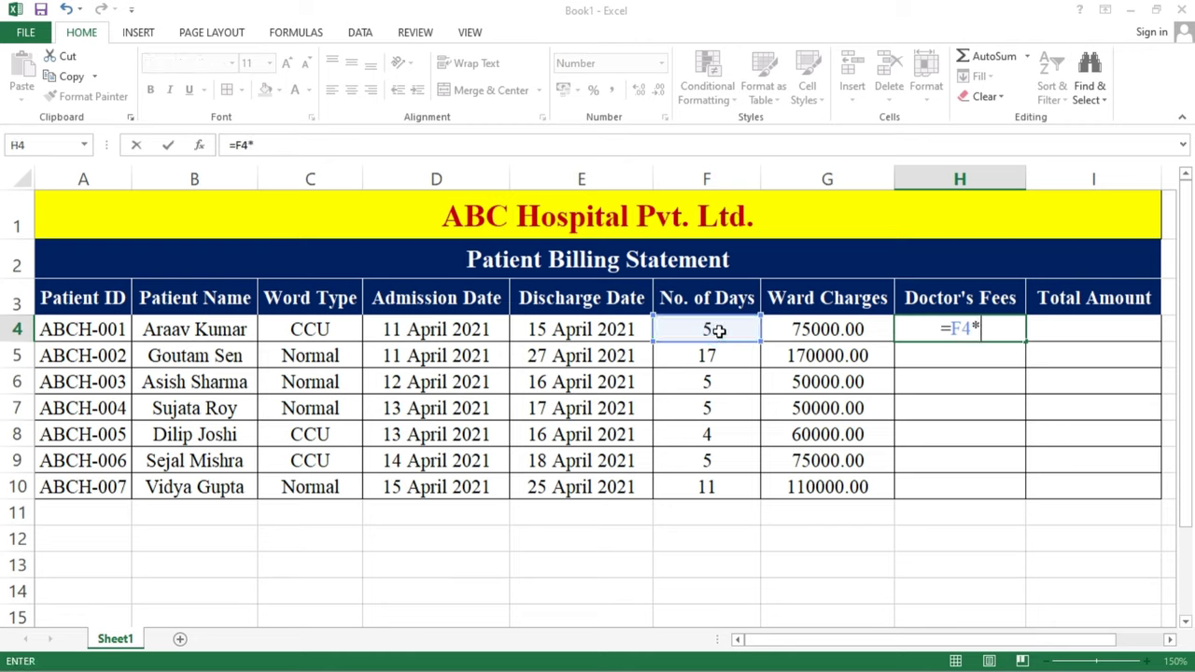
text(1200)
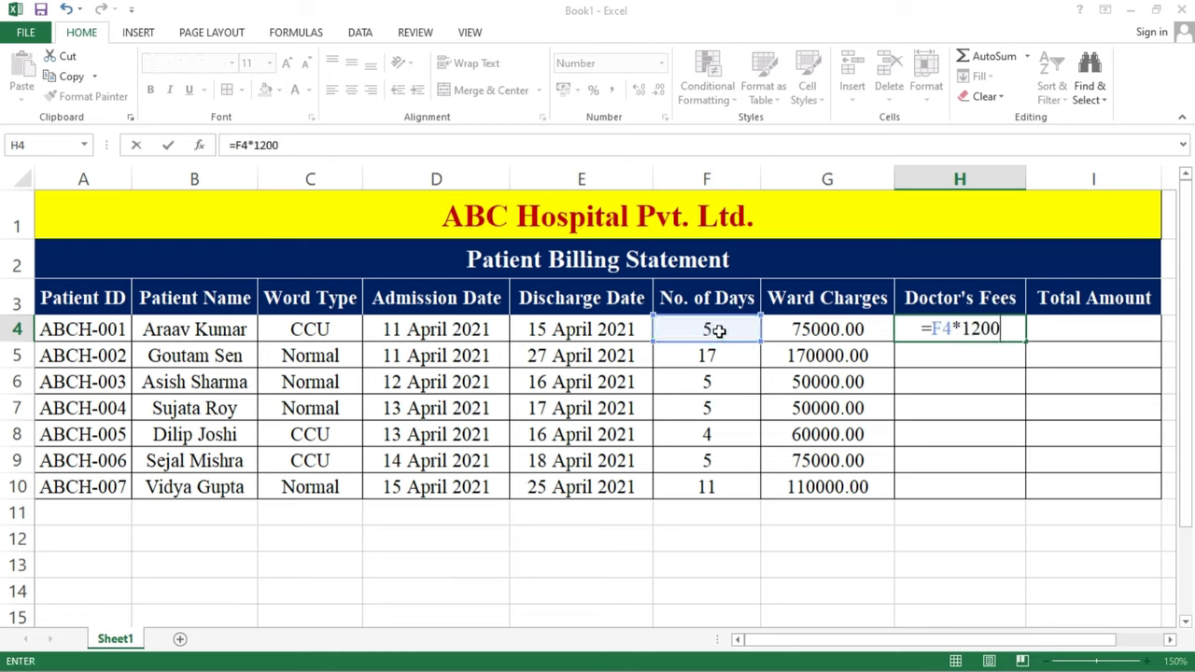
key(Return)
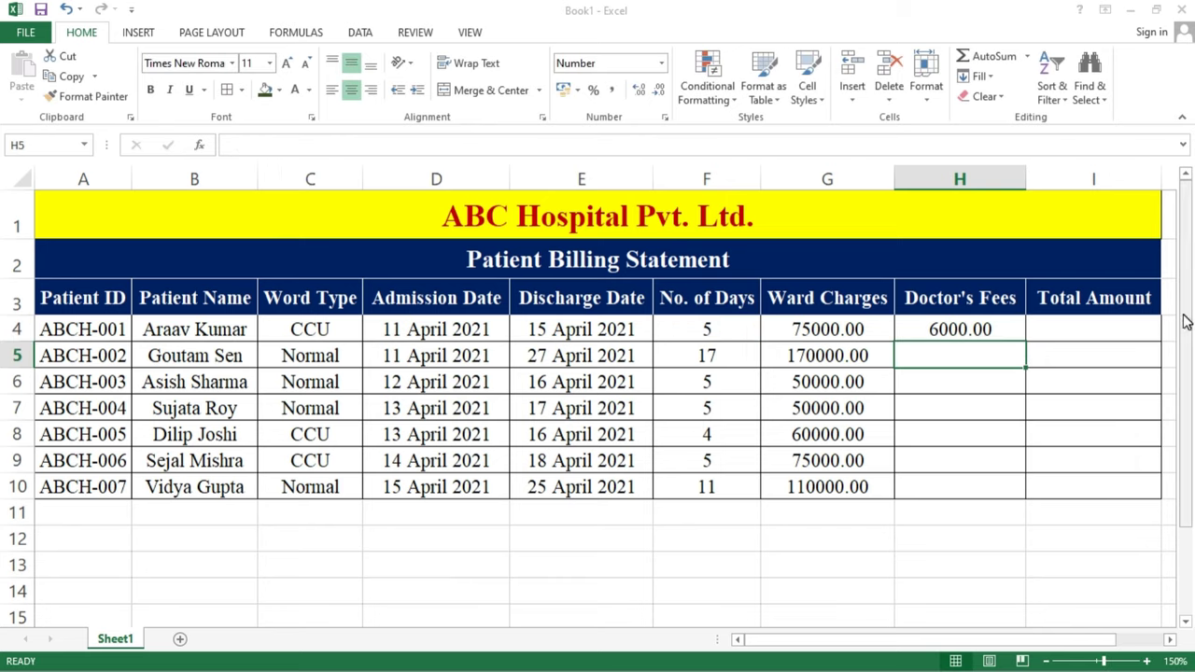
Step: Copy the Doctor's Fees formula down to H10, giving 6000 through 13200.00
click(1041, 329)
click(987, 329)
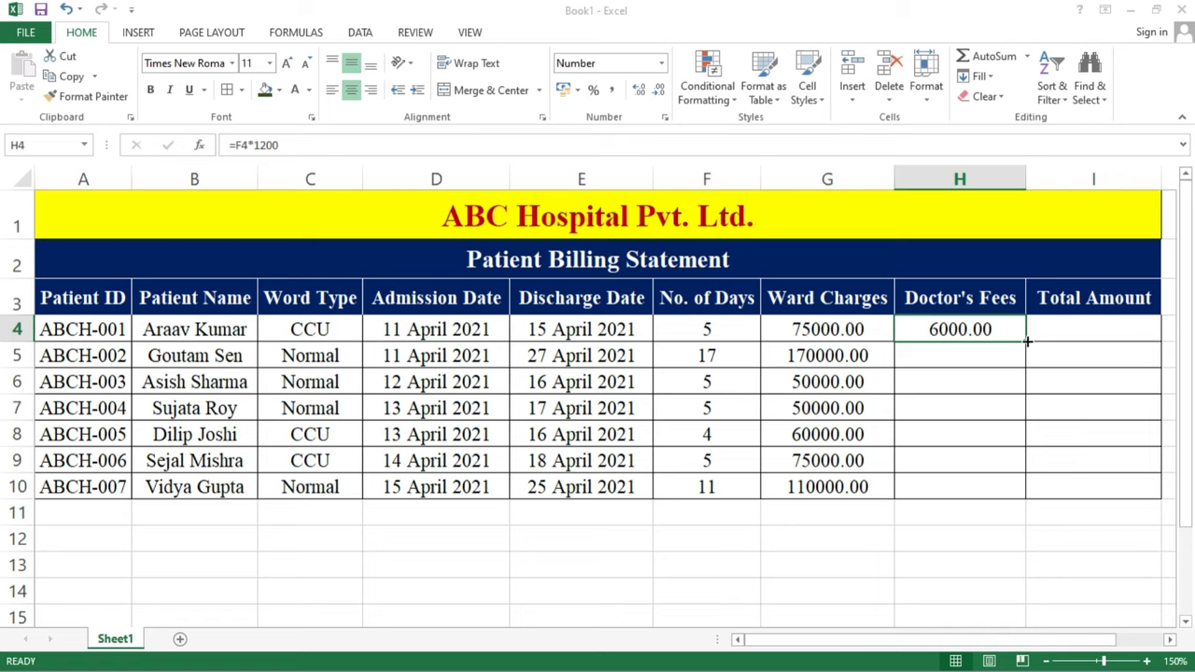
double_click(1027, 341)
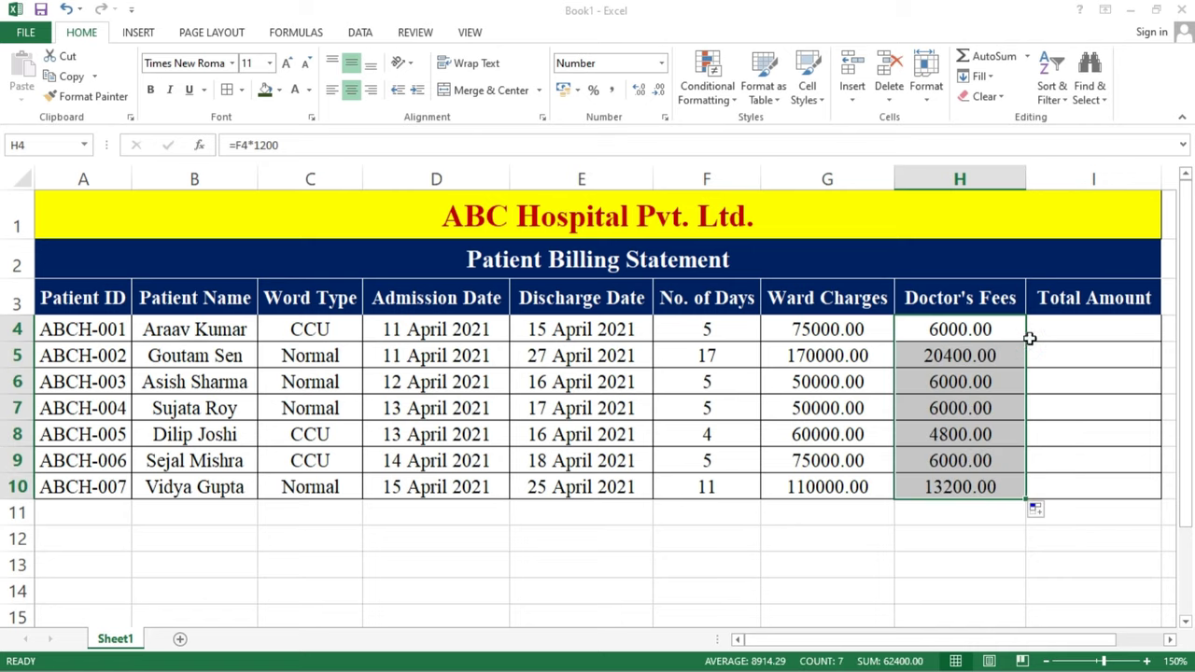
click(1064, 327)
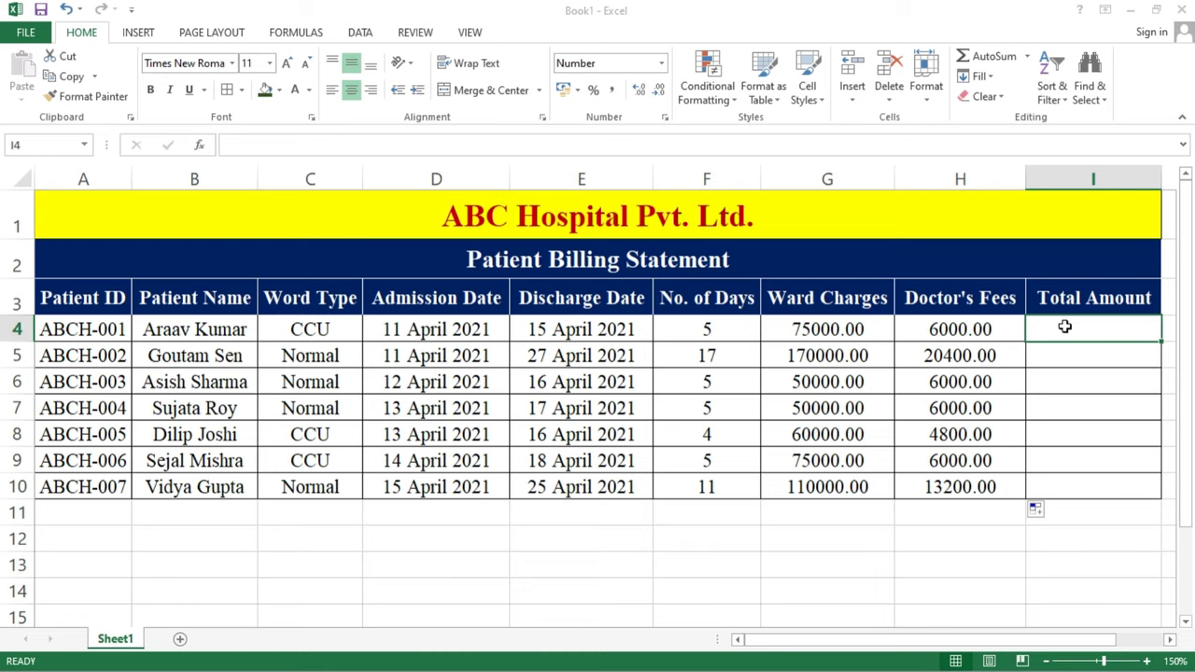
Step: Enter =G4+H4 in I4 for the first patient's Total Amount
text(=)
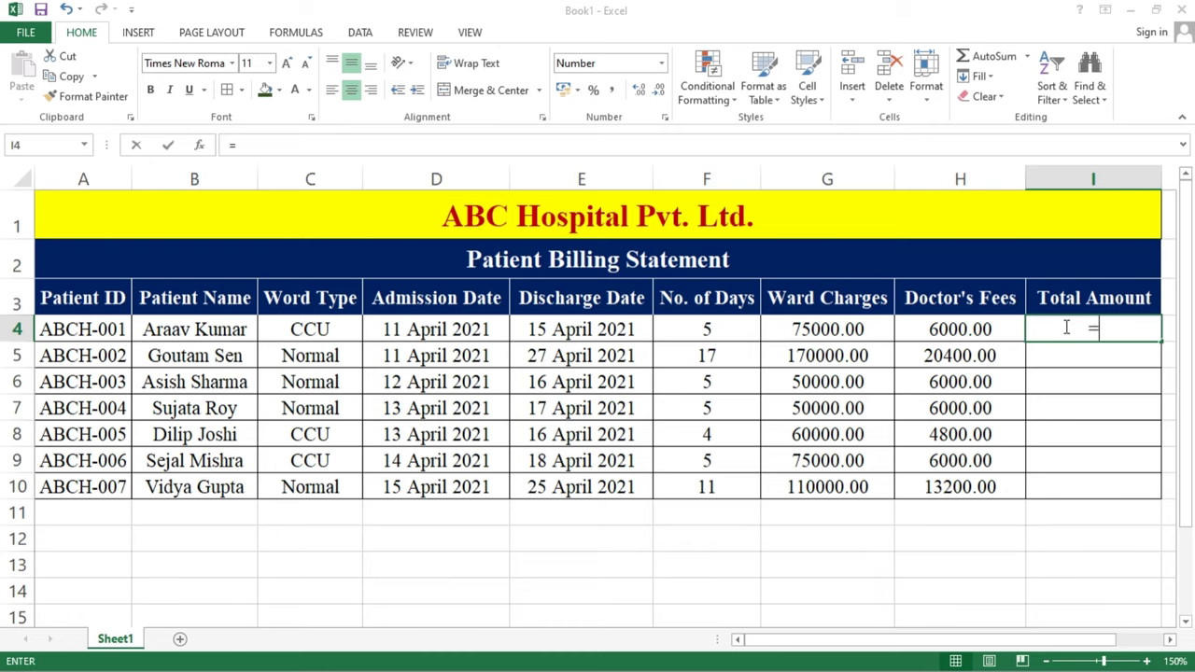
click(882, 329)
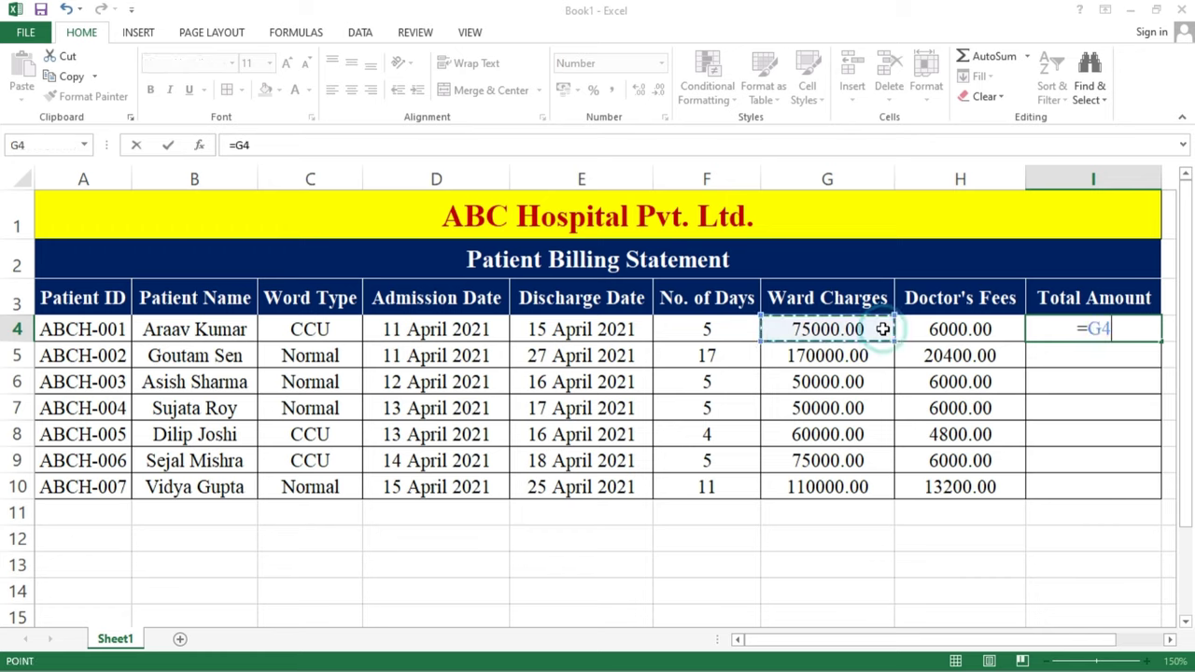
text(+)
click(918, 330)
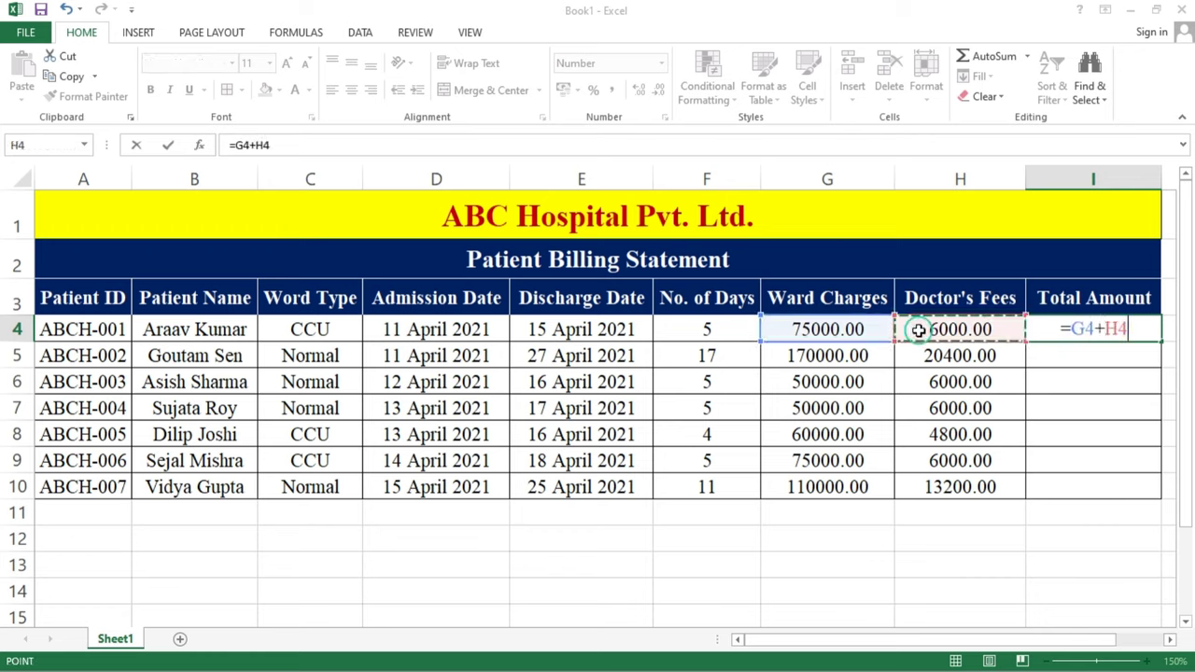
key(Return)
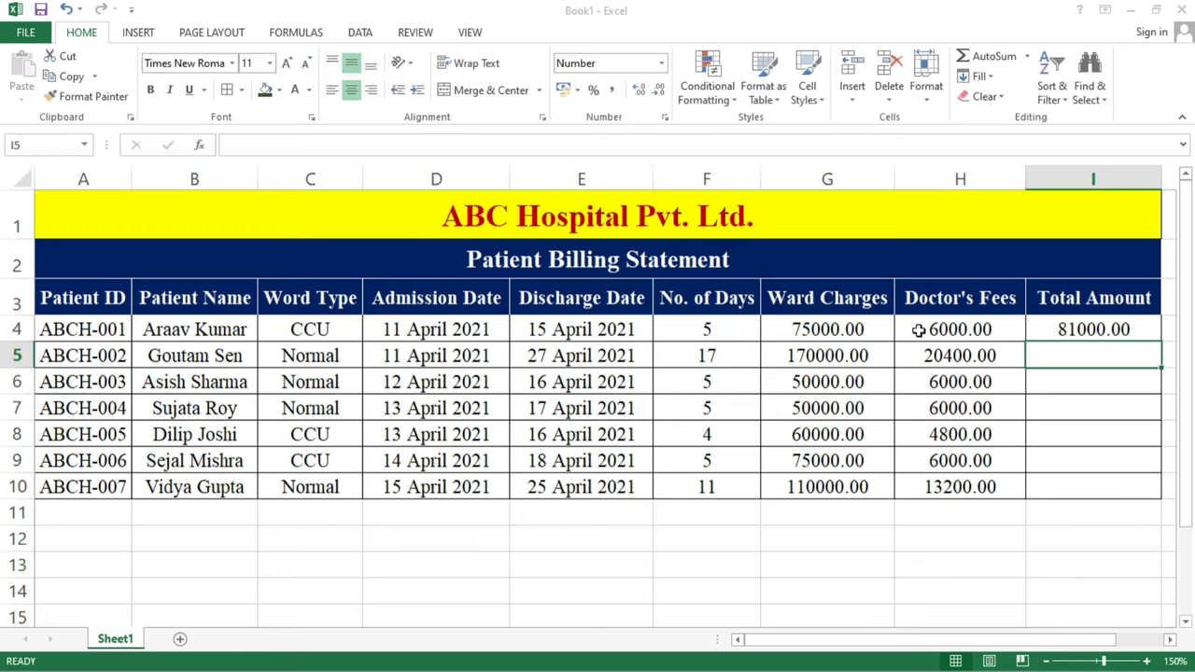
Step: Copy the Total Amount formula down to I10, giving 81000 through 123200.00
click(1061, 328)
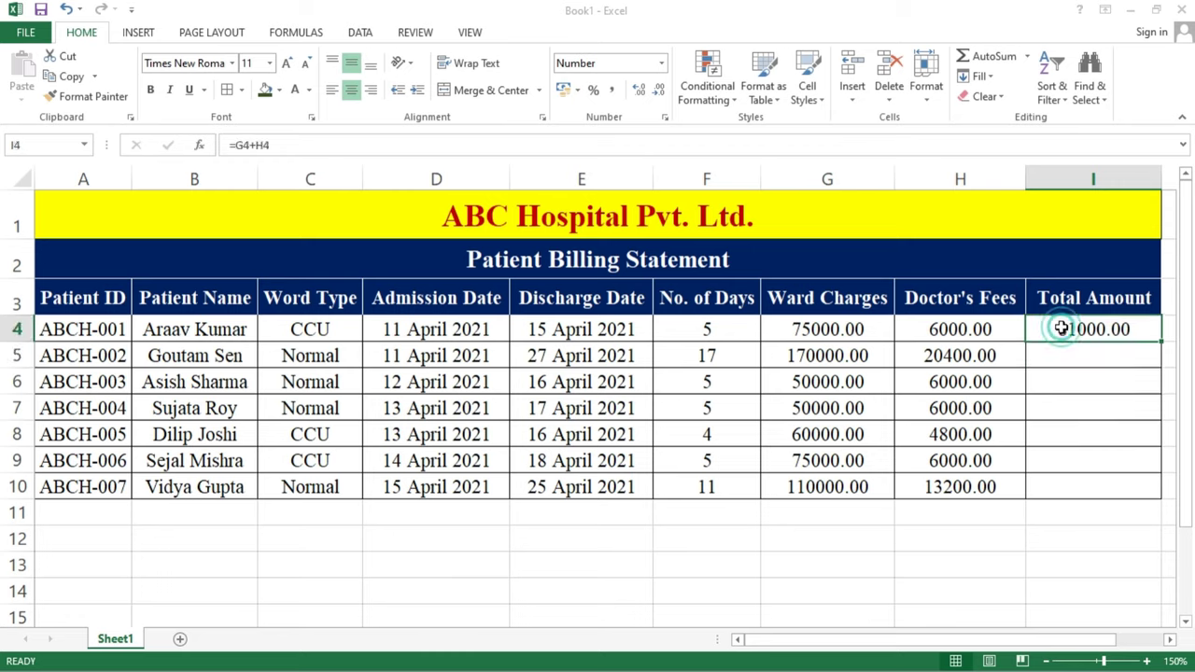
double_click(1162, 343)
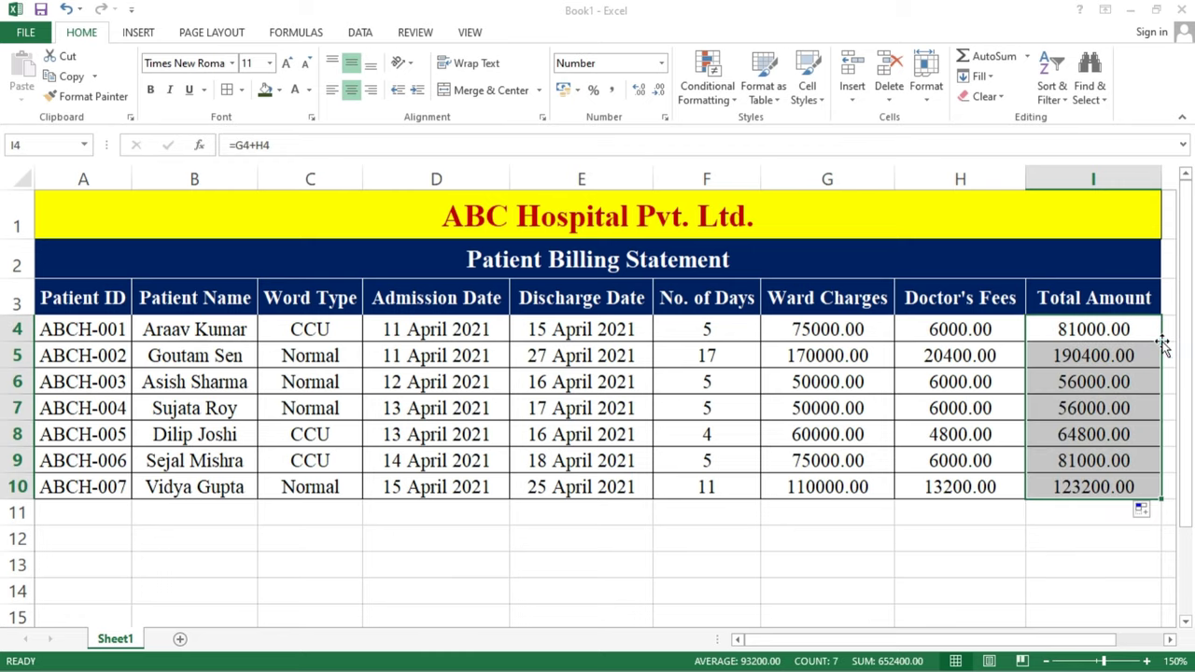
click(836, 557)
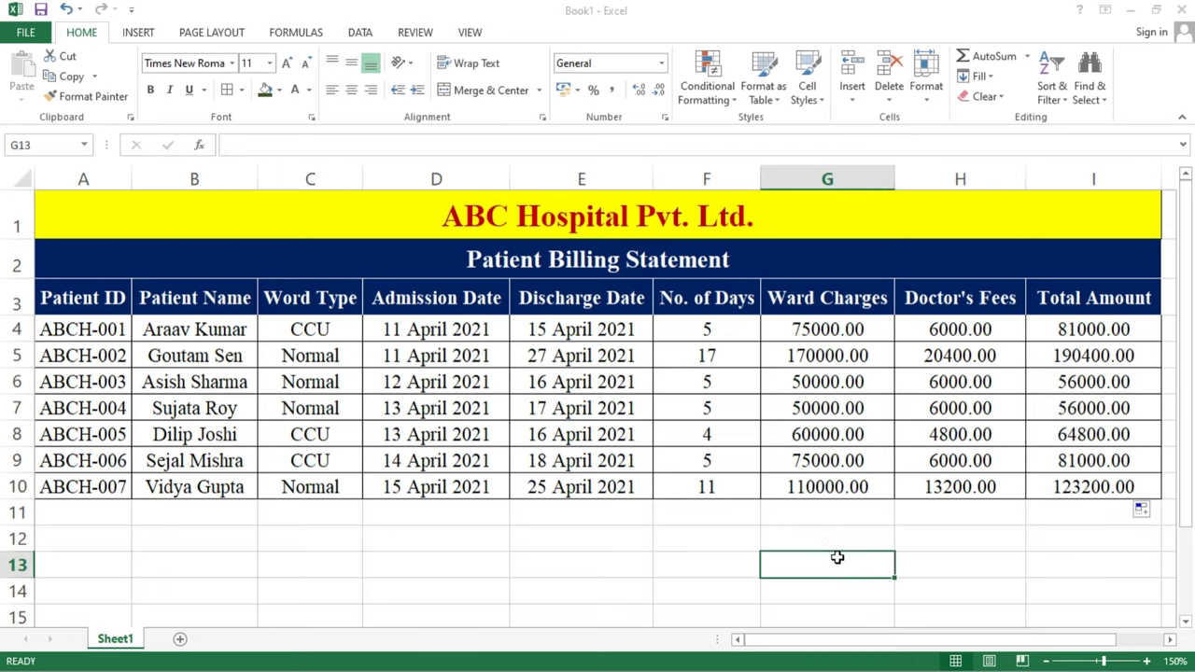